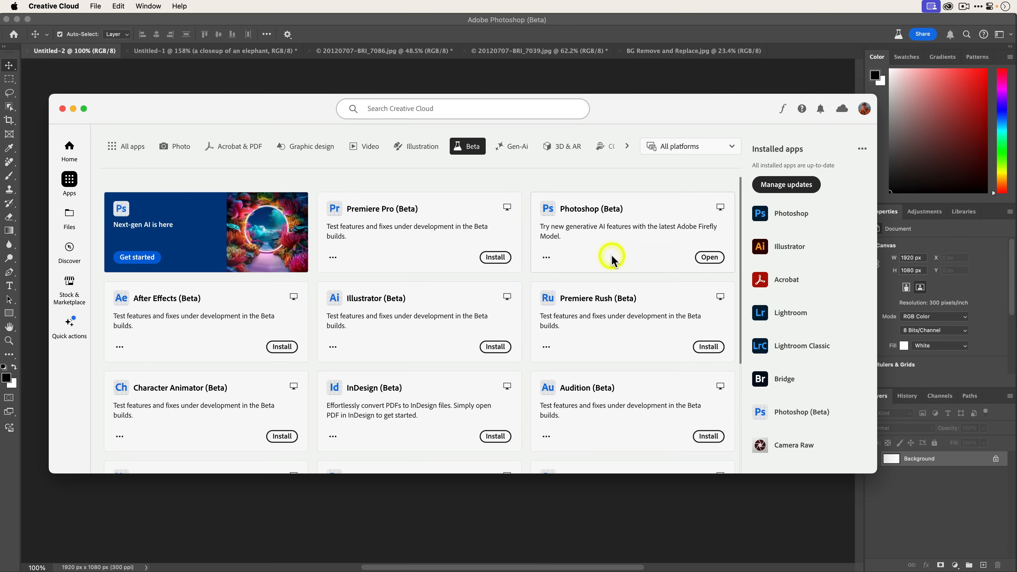
# Step: Review the additional options for Photoshop (Beta) among the Creative Cloud beta apps and close the Creative Cloud window
pyautogui.click(547, 258)
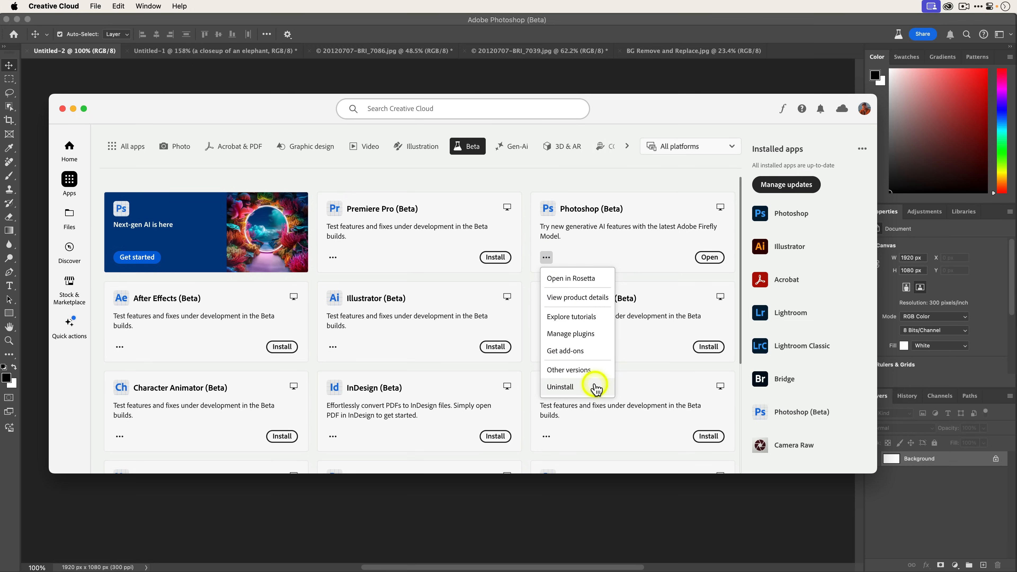
pyautogui.click(658, 119)
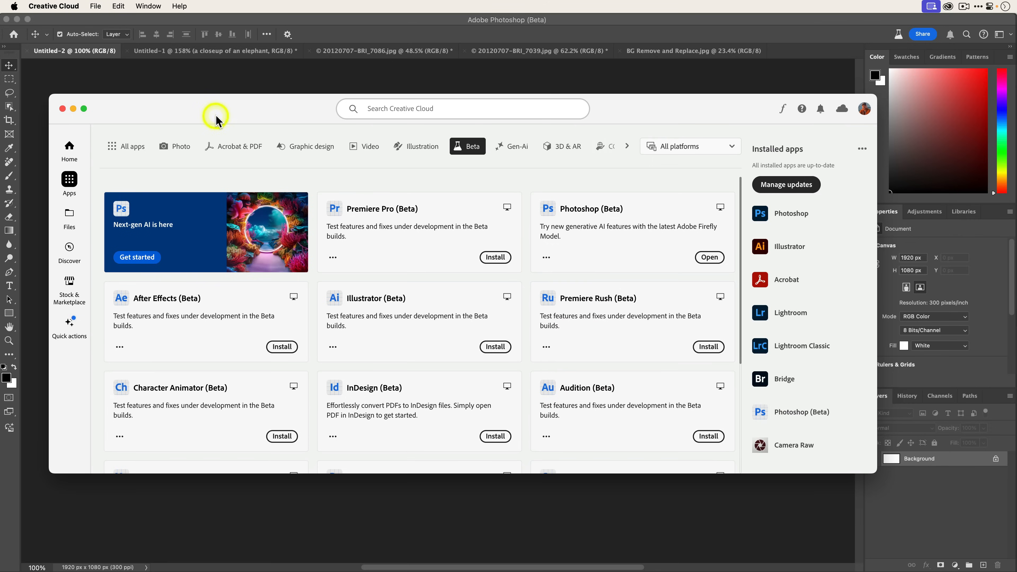
pyautogui.click(67, 110)
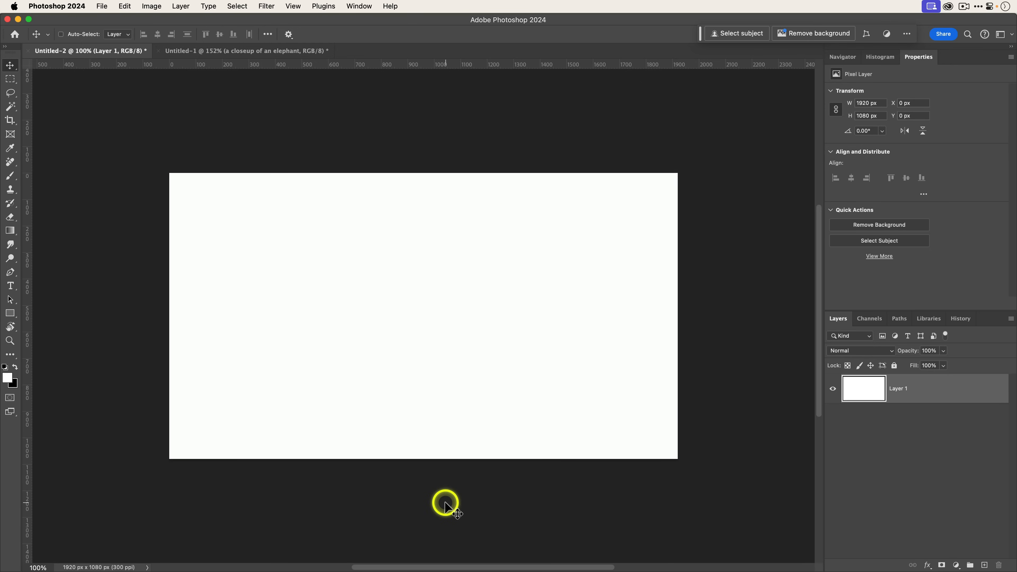
# Step: In Photoshop 2024, select the entire blank canvas and open the Generative Fill prompt, cancelling it without generating anything
pyautogui.press('super+a')
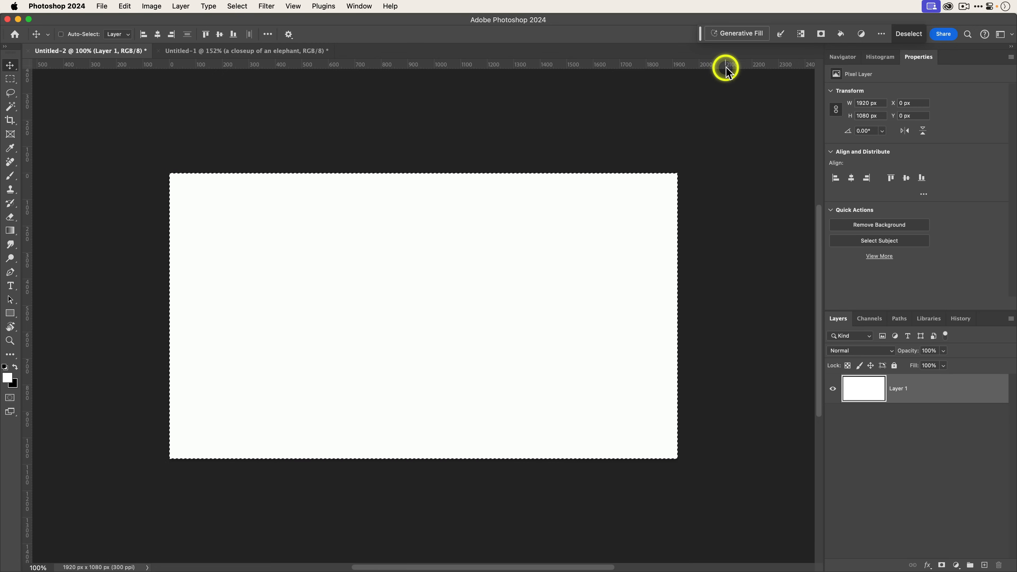
pyautogui.click(740, 35)
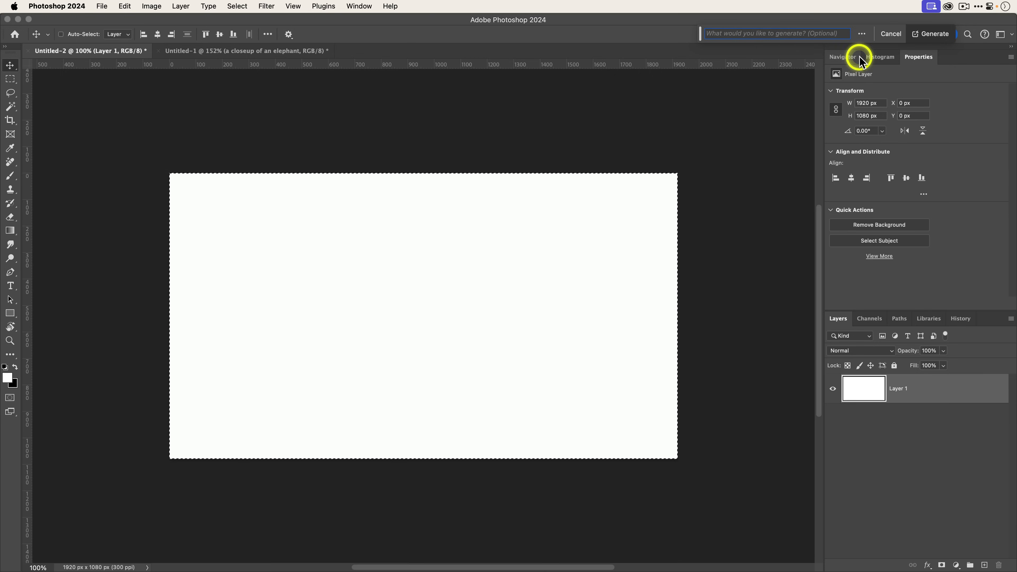
pyautogui.click(892, 34)
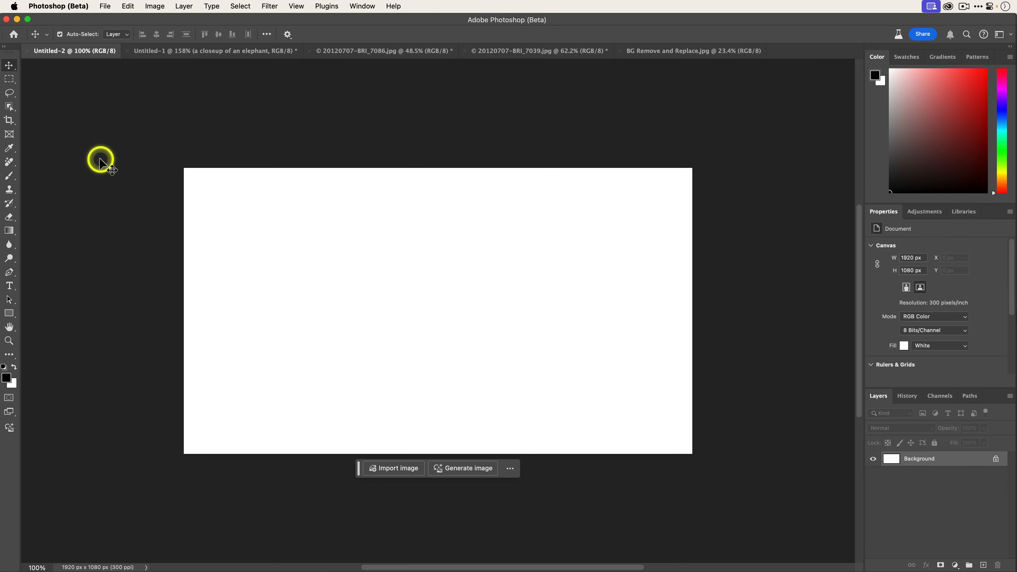
# Step: Compare the Generate Image command in Photoshop (Beta) with the Generative Fill prompt in Photoshop 2024, cancelling the prompt
pyautogui.click(128, 7)
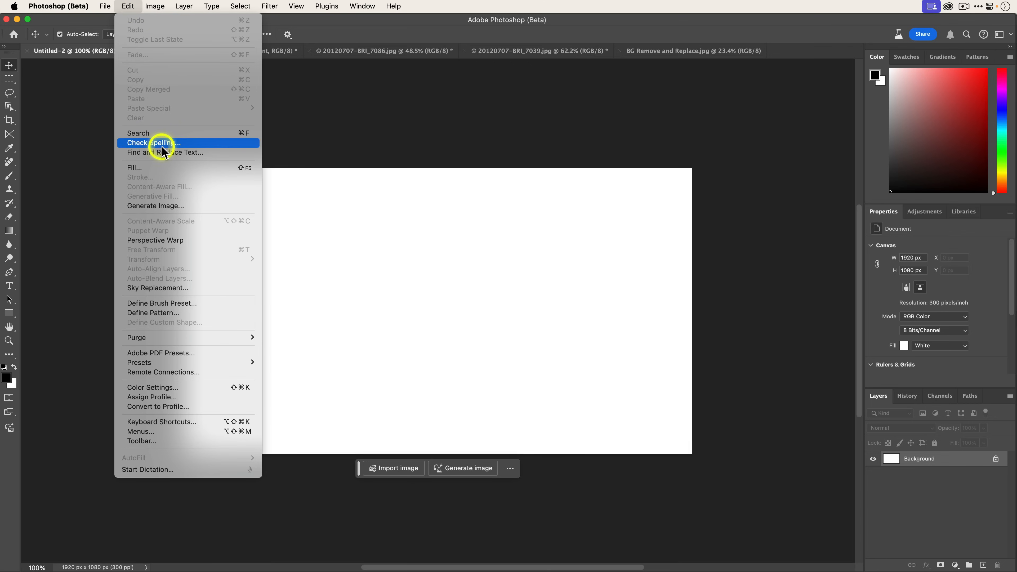
pyautogui.click(208, 206)
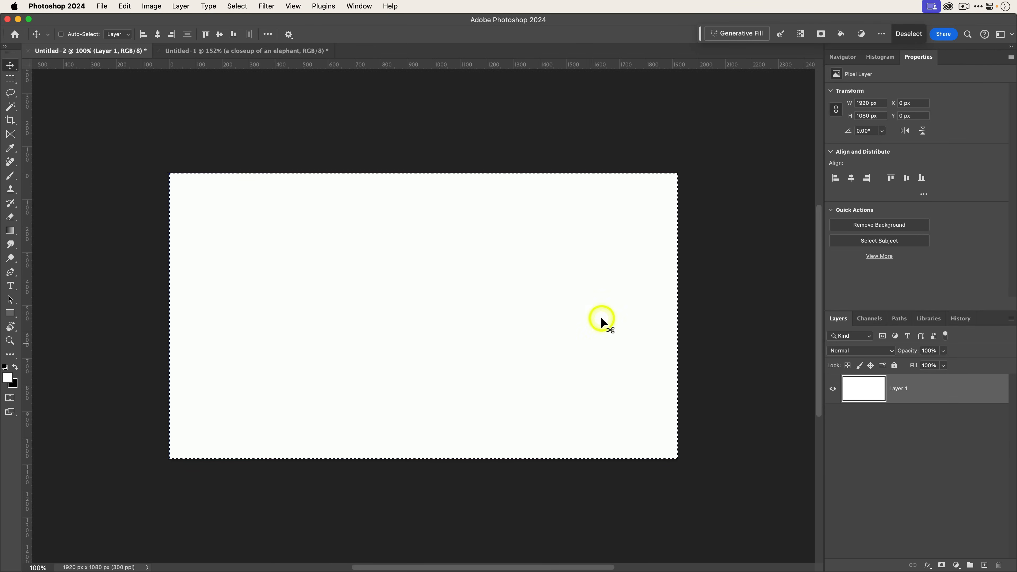
pyautogui.click(748, 38)
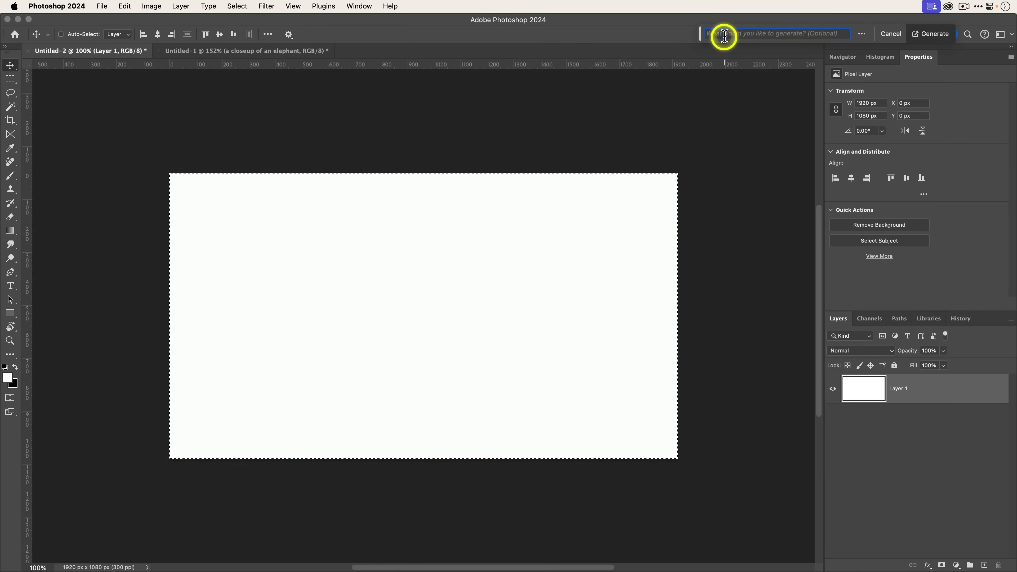
pyautogui.click(890, 34)
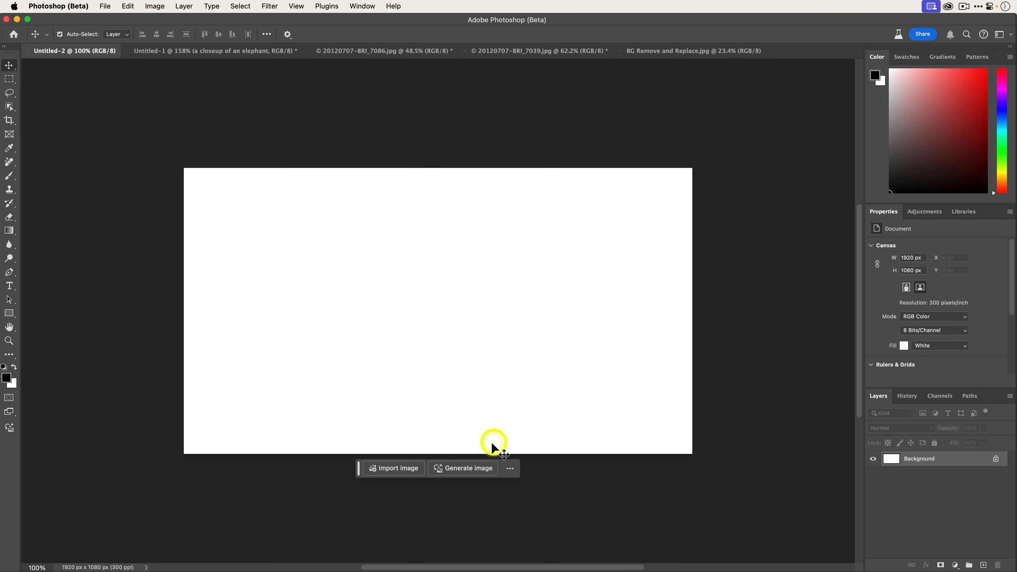
# Step: In Photoshop (Beta), start Generate Image with the Photo content type and the Cyberpunk effect from Movements
pyautogui.click(466, 469)
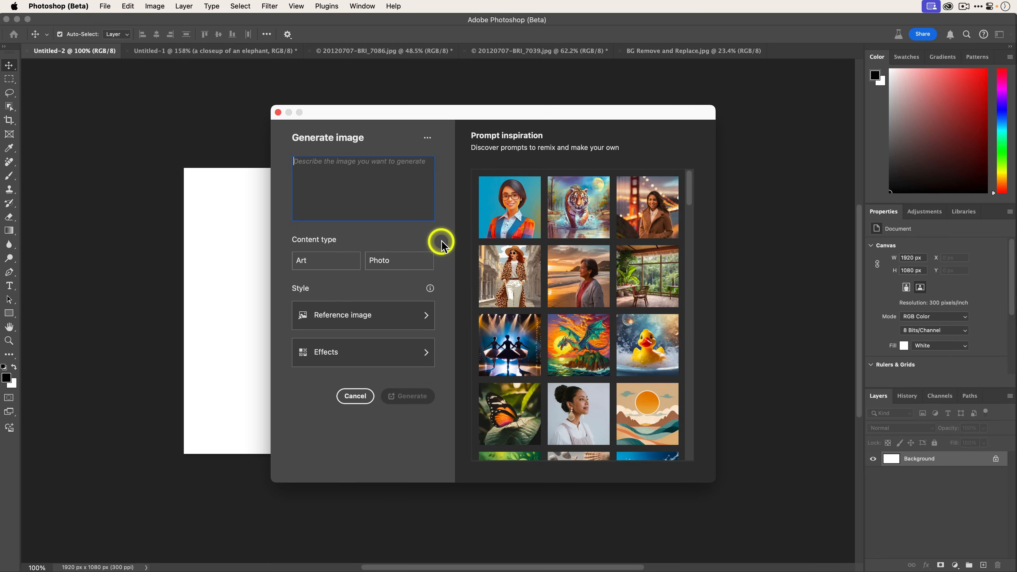
pyautogui.click(411, 260)
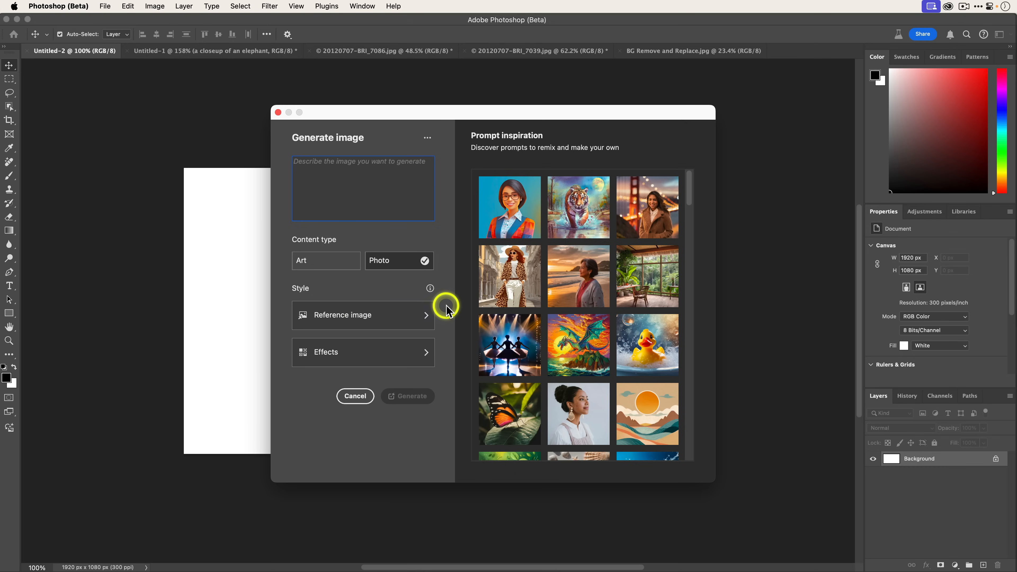
pyautogui.click(426, 351)
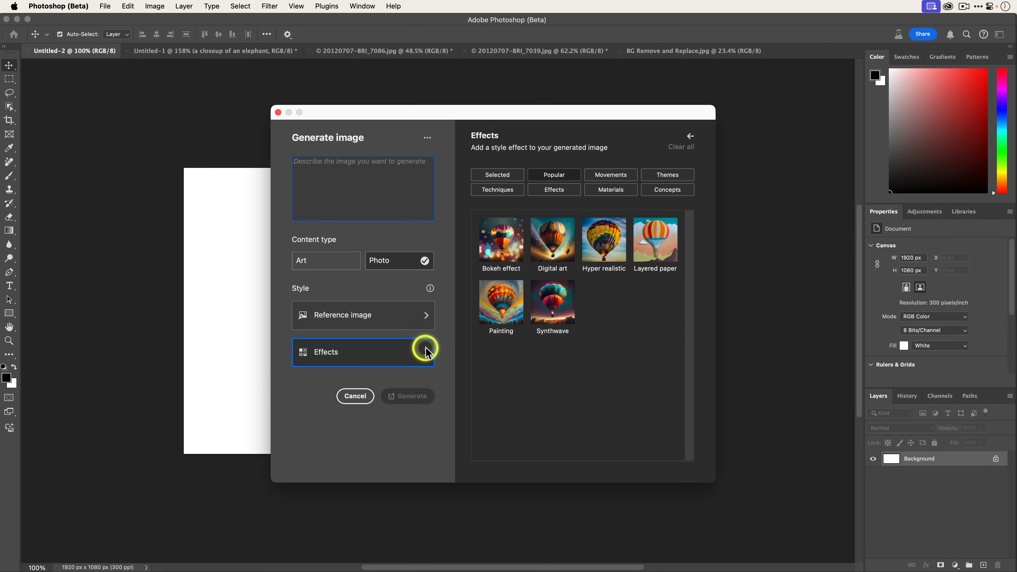
pyautogui.click(506, 178)
pyautogui.click(554, 175)
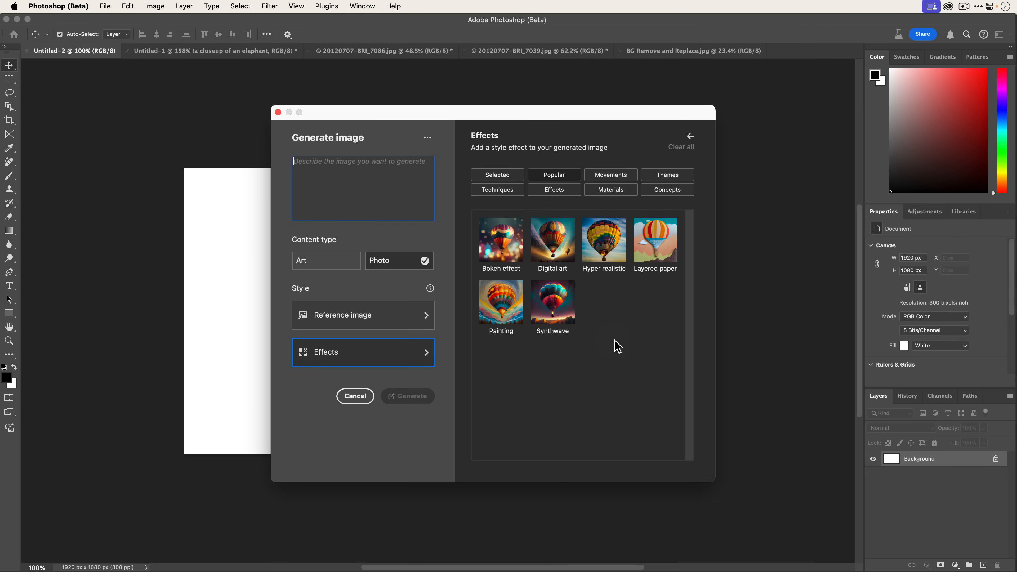
pyautogui.click(612, 175)
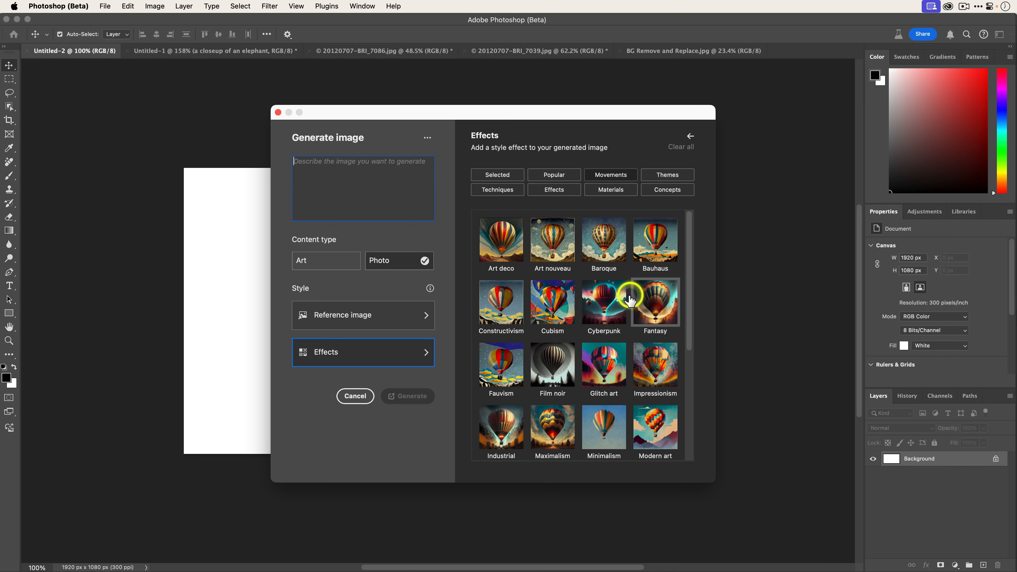
pyautogui.click(604, 304)
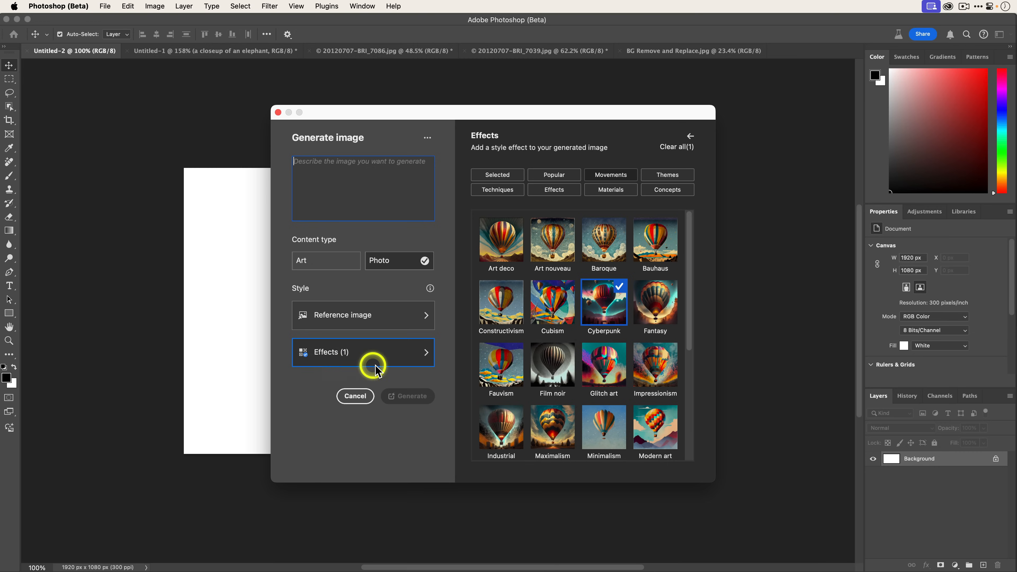
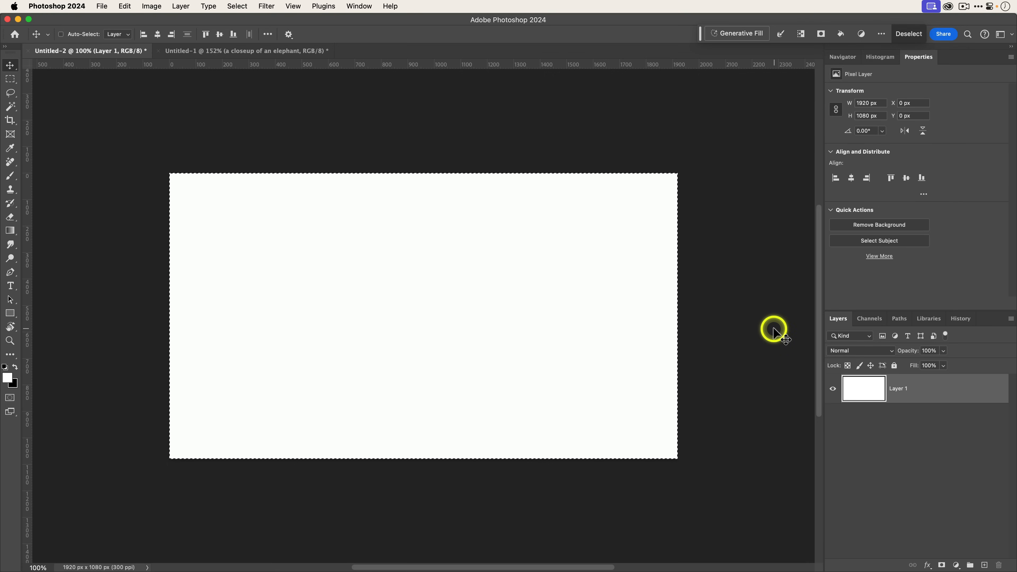
# Step: Compare the generated variations of "a closeup of an elephant" in Photoshop 2024 and in Photoshop (Beta)
pyautogui.click(282, 51)
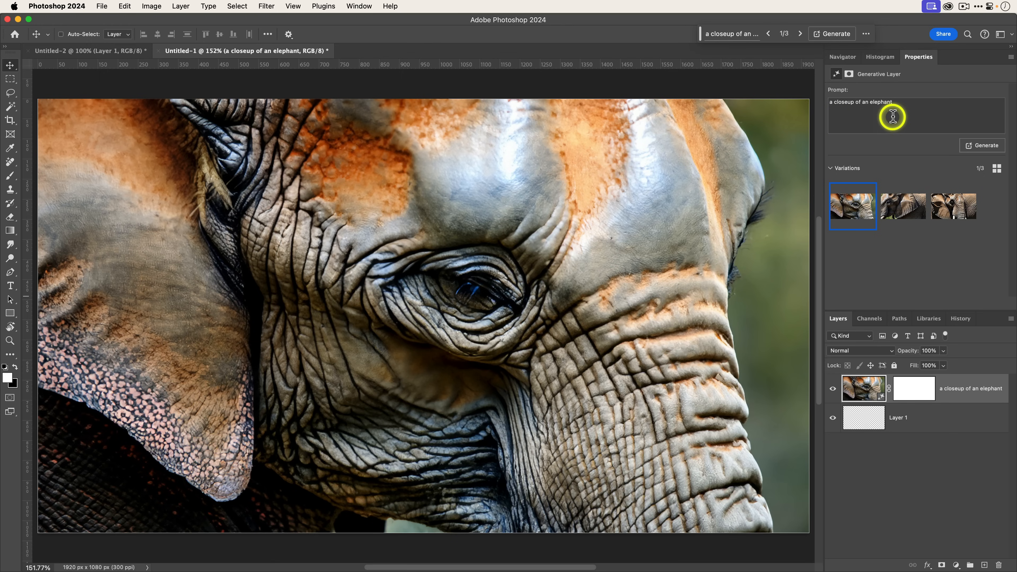
pyautogui.click(901, 212)
pyautogui.click(945, 211)
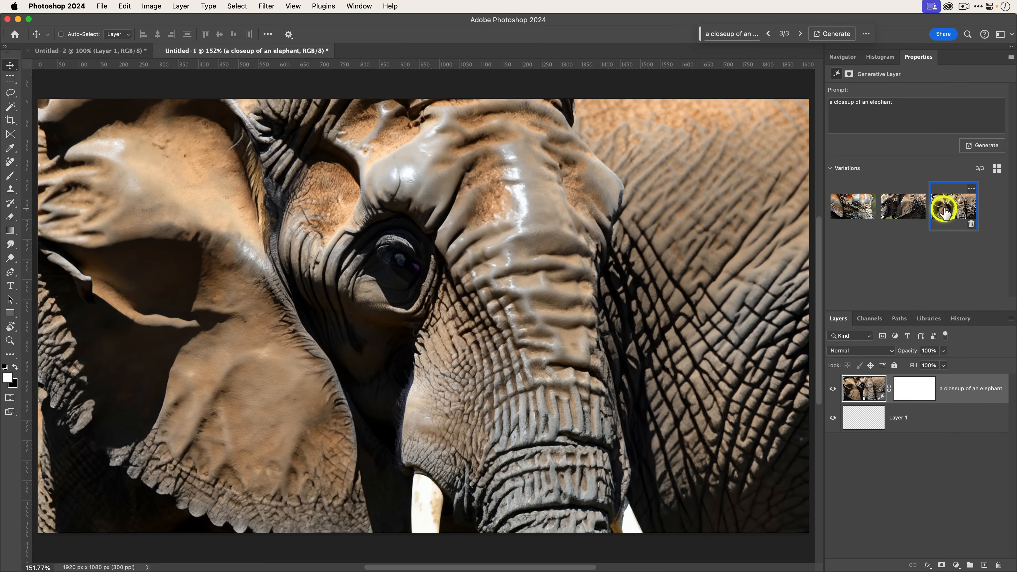
pyautogui.click(902, 209)
pyautogui.click(854, 212)
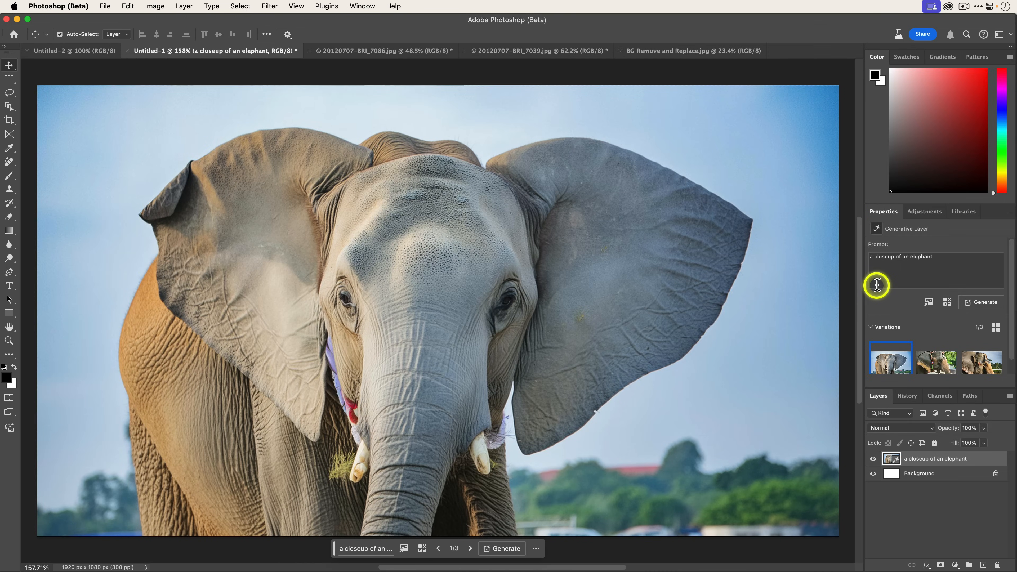
pyautogui.click(931, 361)
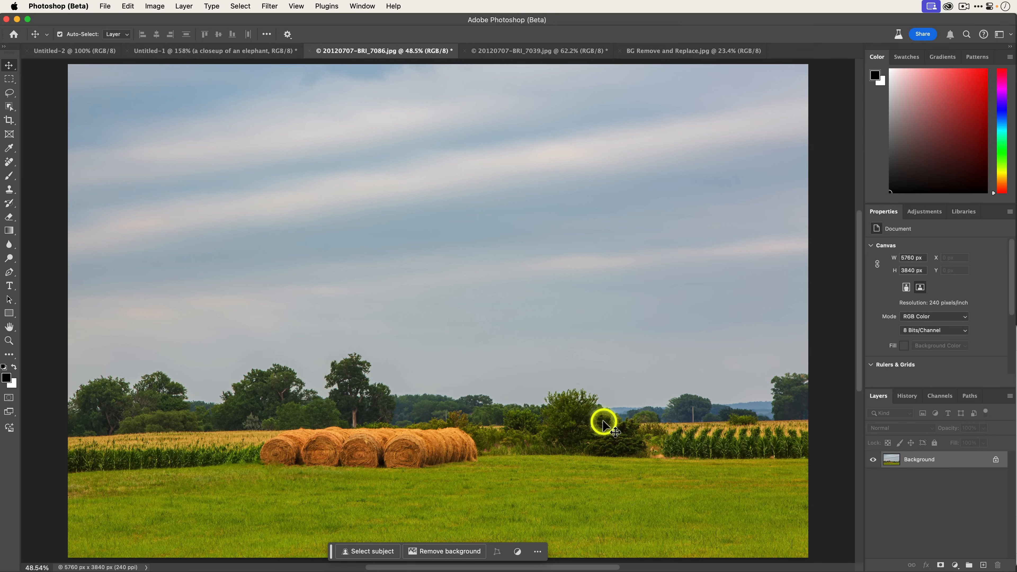
# Step: Select a rectangle around the bushes beside the hay bales in 20120707-BRI_7086.jpg and generate "a red barn" with Generative Fill
pyautogui.click(10, 79)
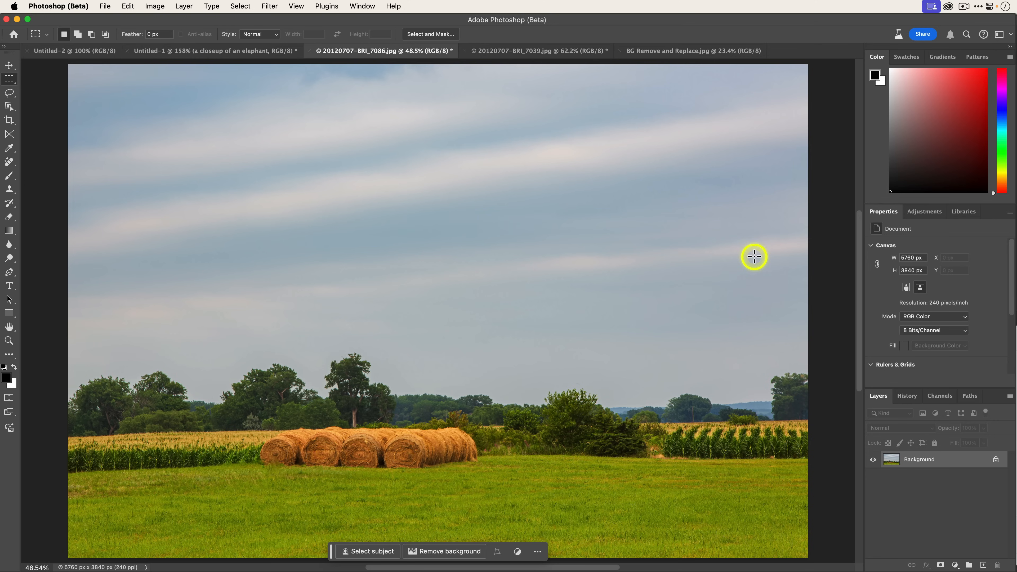
pyautogui.moveTo(753, 261); pyautogui.dragTo(485, 486)
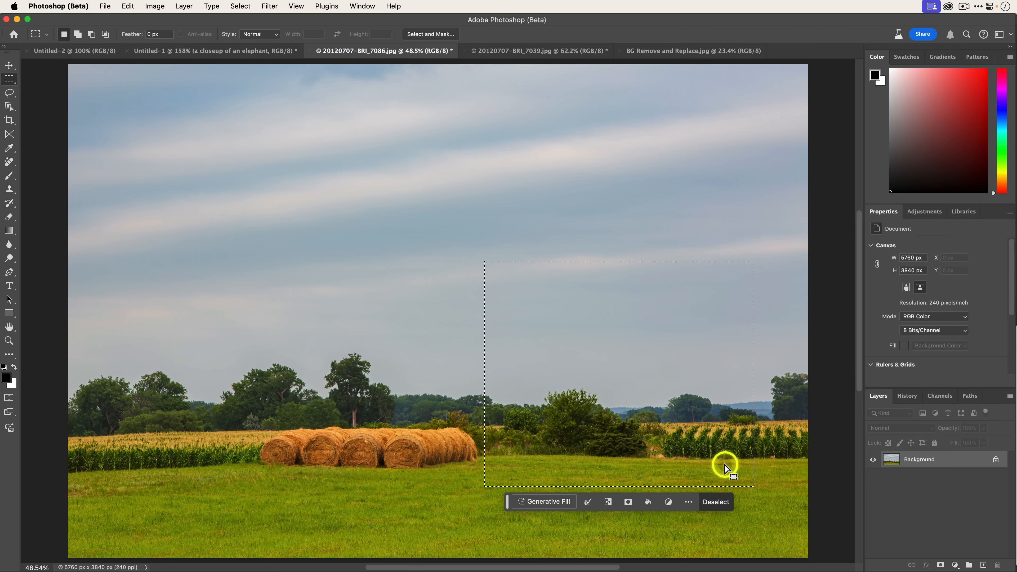
pyautogui.click(559, 502)
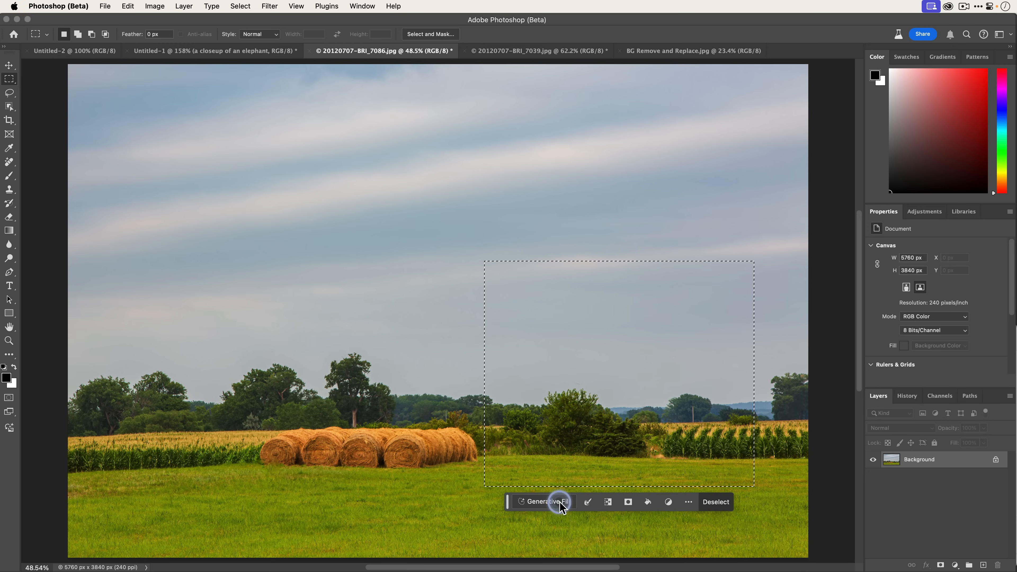
pyautogui.click(559, 502)
pyautogui.write('a red barn')
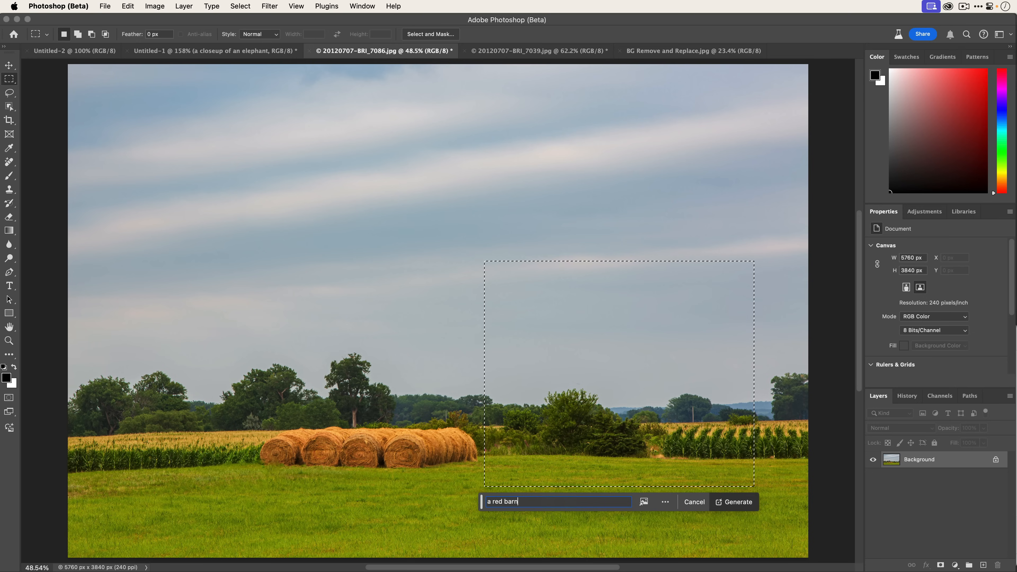
pyautogui.click(733, 502)
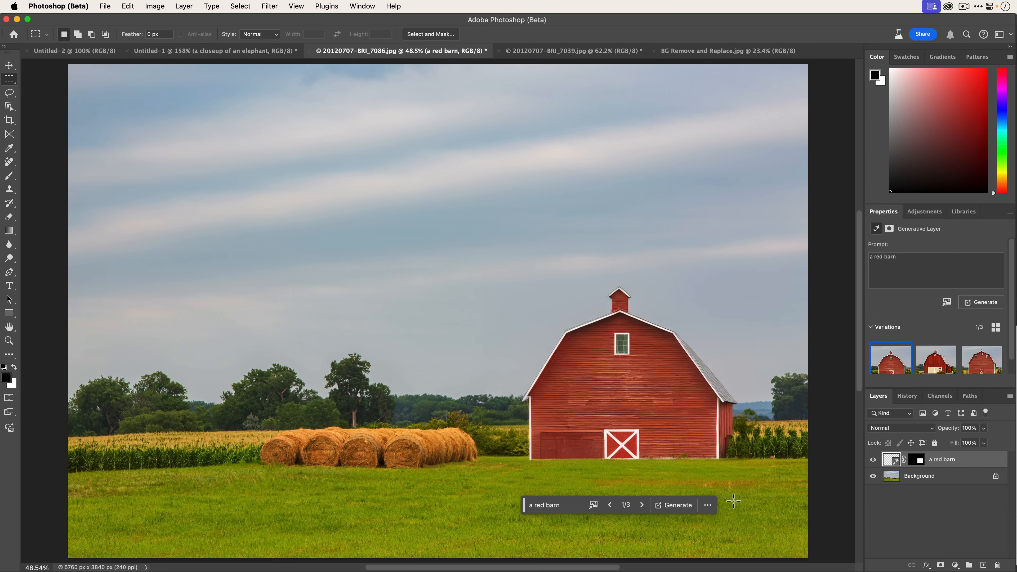
# Step: Preview the second and third red barn variations, and delete the generated barn layer
pyautogui.click(936, 359)
pyautogui.click(972, 365)
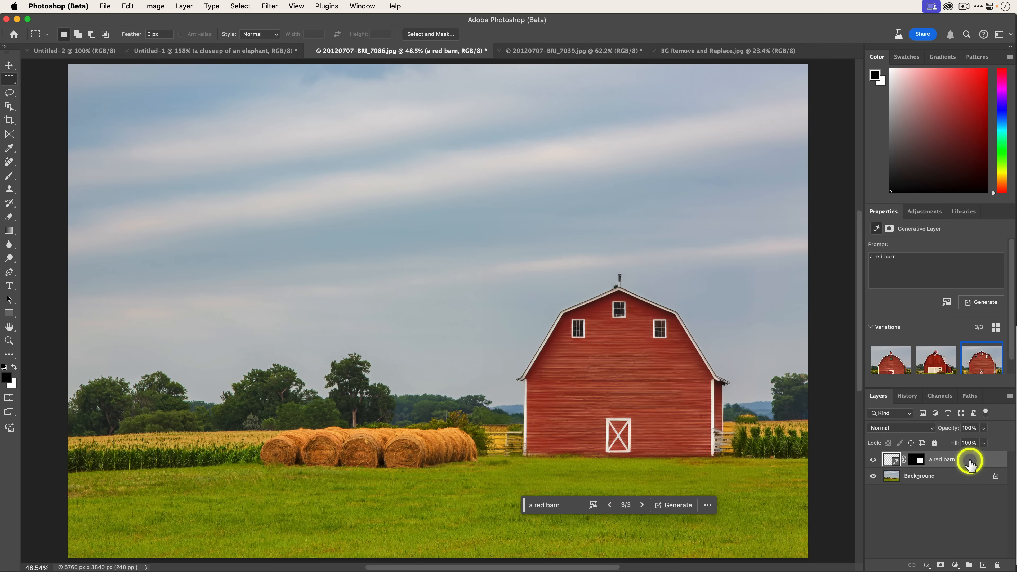
pyautogui.press('Delete')
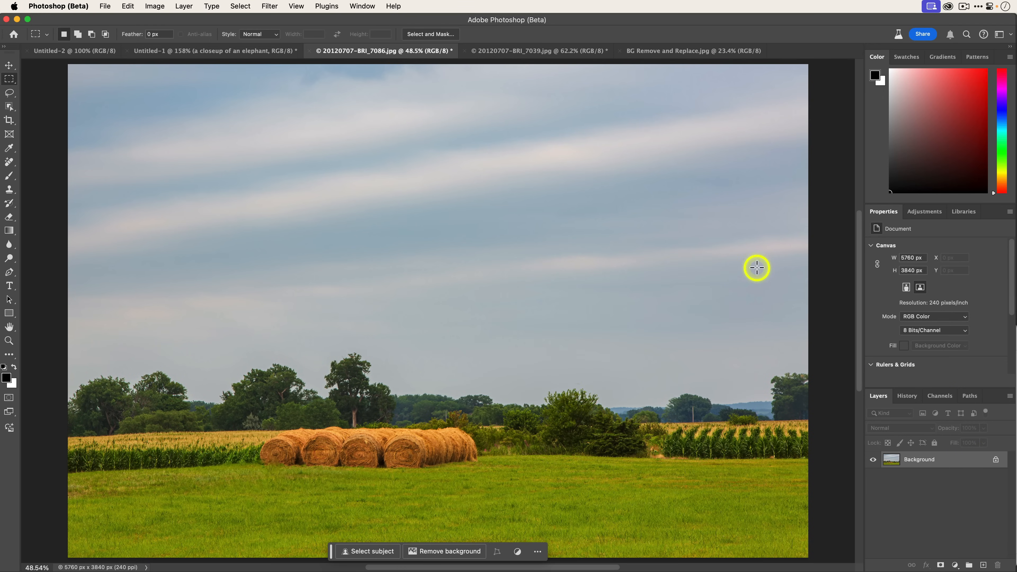
# Step: Draw a new rectangular selection around the bushes beside the hay bales and enter "a red barn" as the Generative Fill prompt
pyautogui.moveTo(757, 267); pyautogui.dragTo(760, 263)
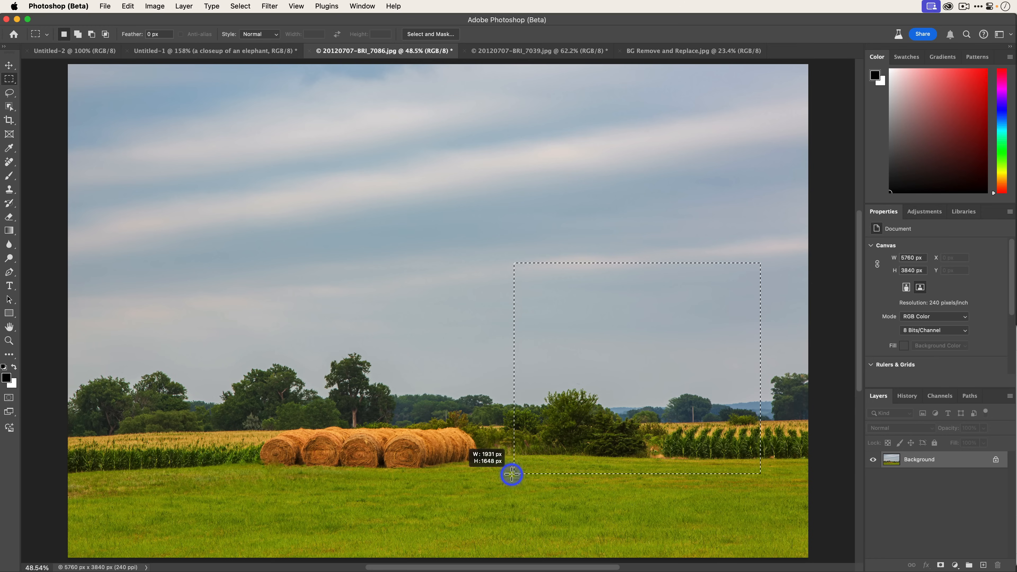
pyautogui.moveTo(492, 492); pyautogui.dragTo(491, 492)
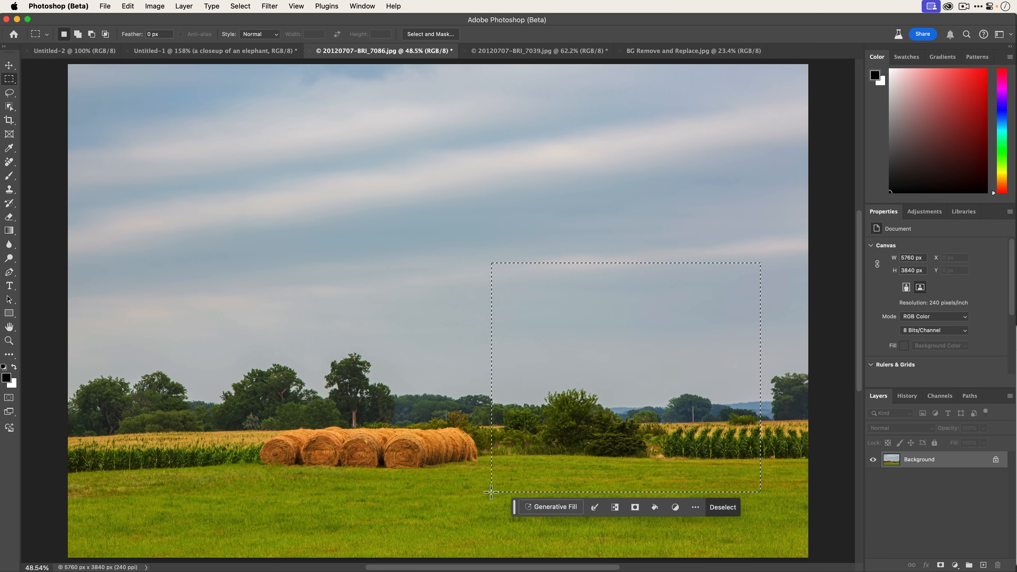
pyautogui.click(550, 509)
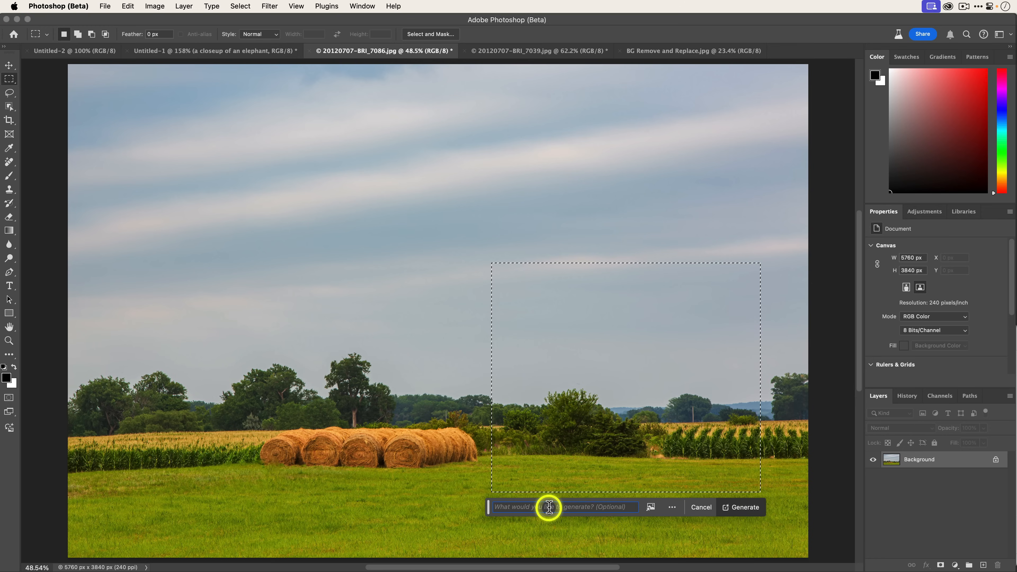
pyautogui.write('a')
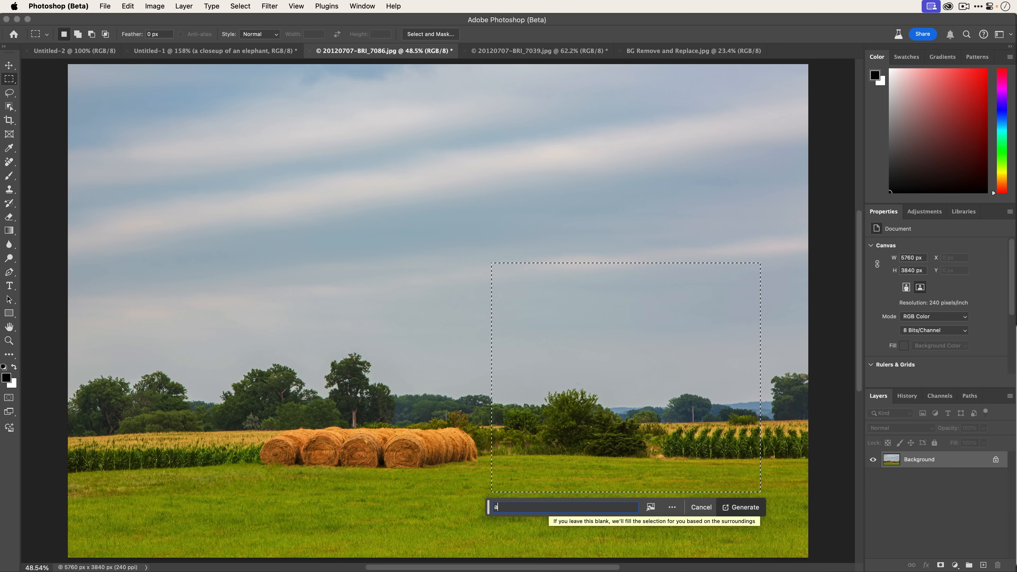
pyautogui.write(' red barn')
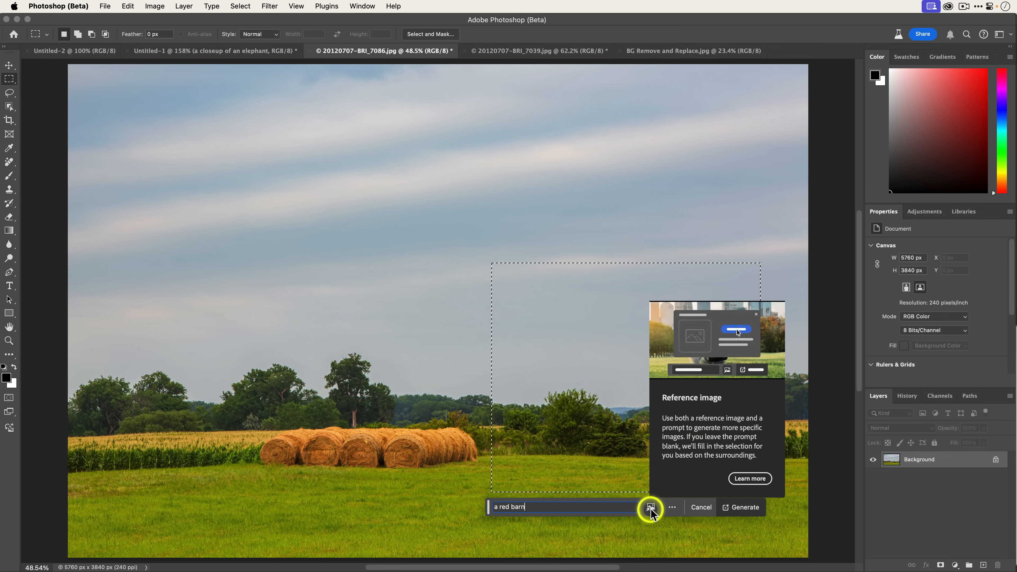
# Step: Use Red Barn.jpg from Downloads as the reference image and generate the "a red barn" fill
pyautogui.click(650, 508)
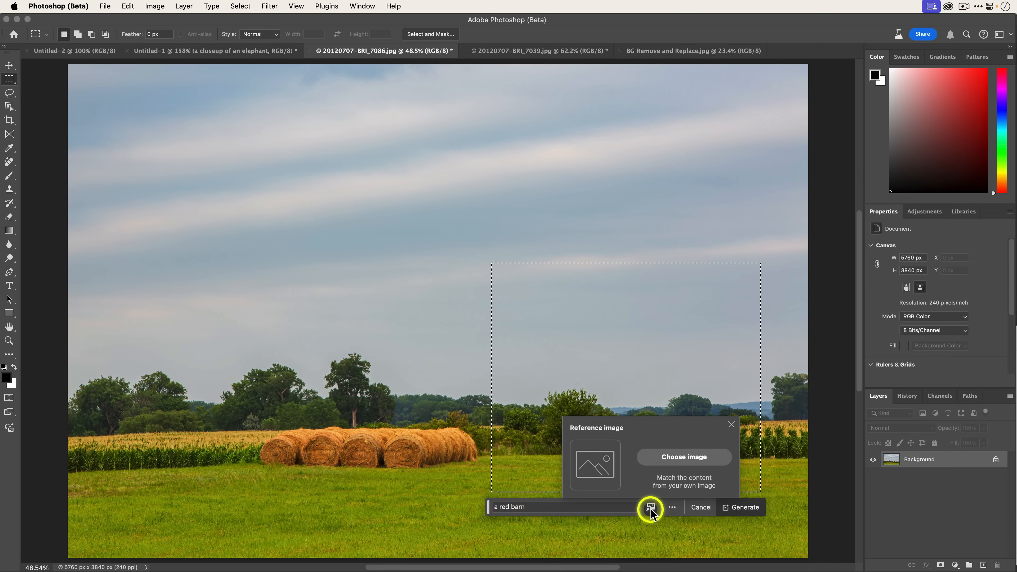
pyautogui.click(677, 457)
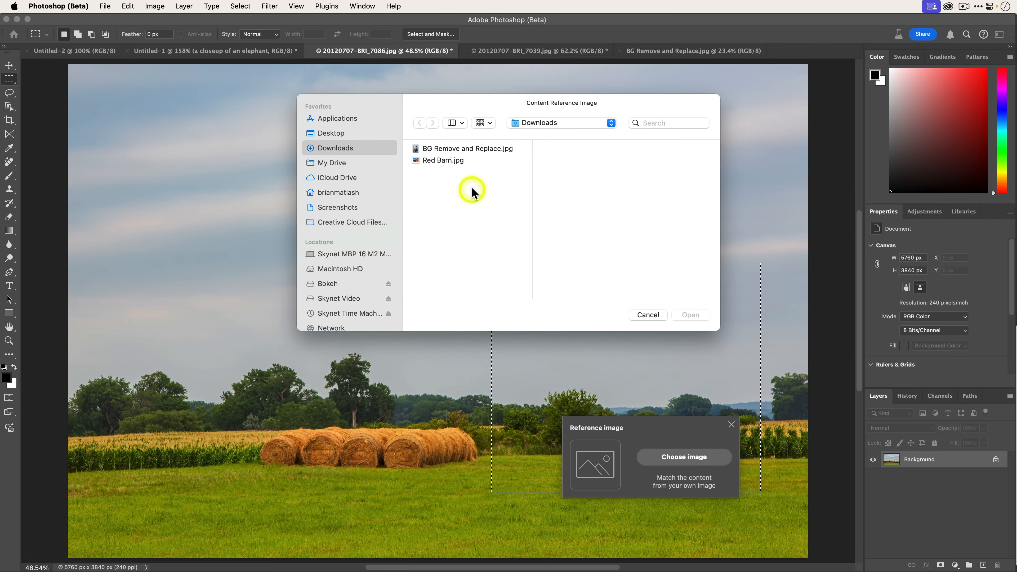
pyautogui.click(461, 163)
pyautogui.press('space')
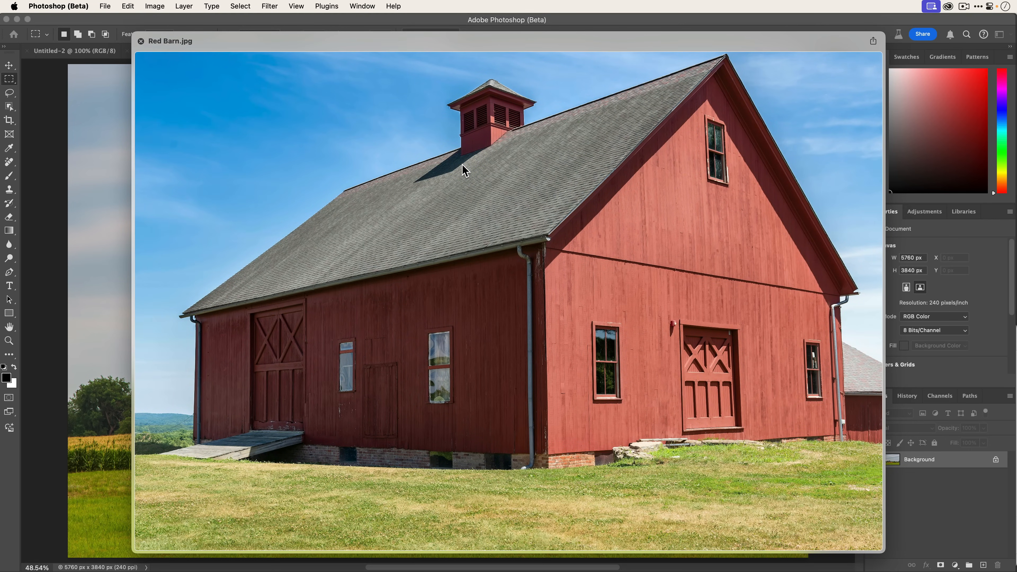
pyautogui.press('space')
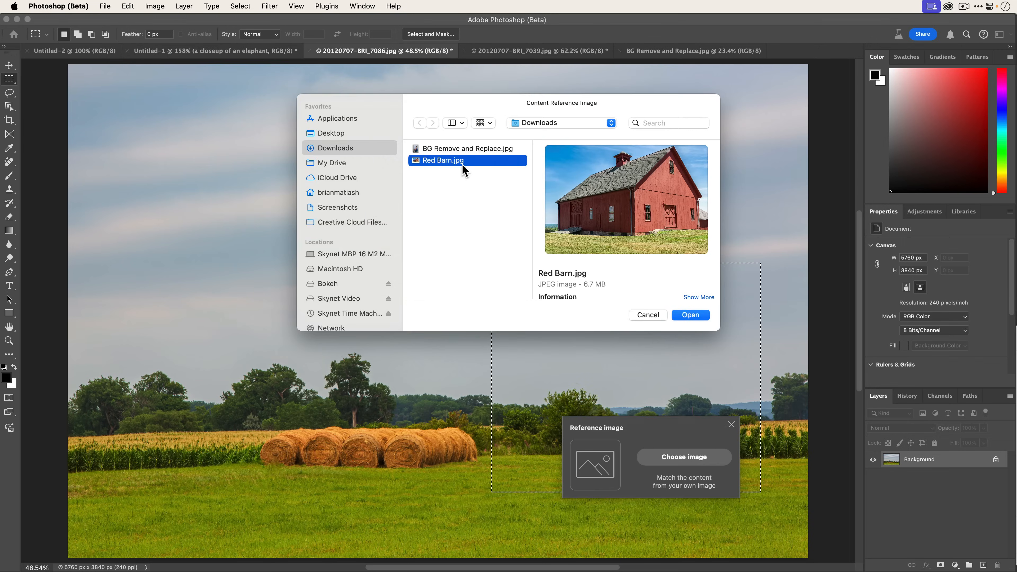
pyautogui.click(690, 315)
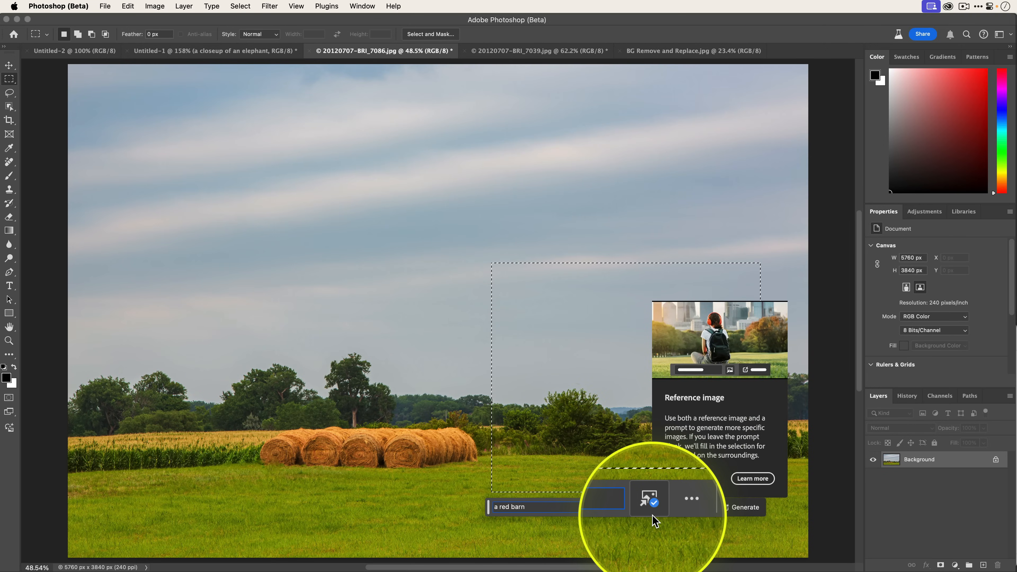
pyautogui.click(739, 508)
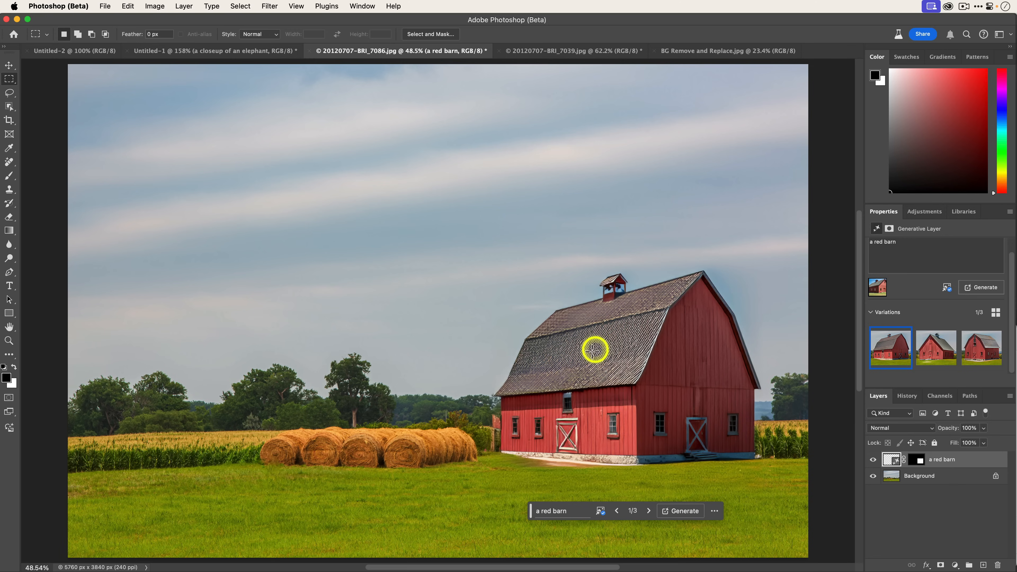
# Step: Preview the second and third reference-based barn variations, and enhance the detail of the first one
pyautogui.click(934, 347)
pyautogui.click(974, 355)
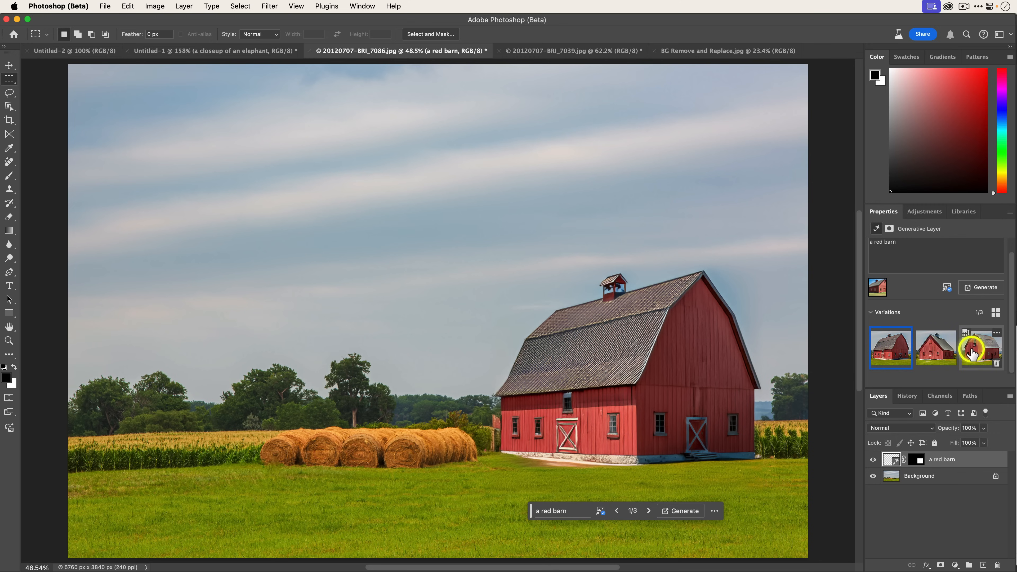
pyautogui.click(876, 334)
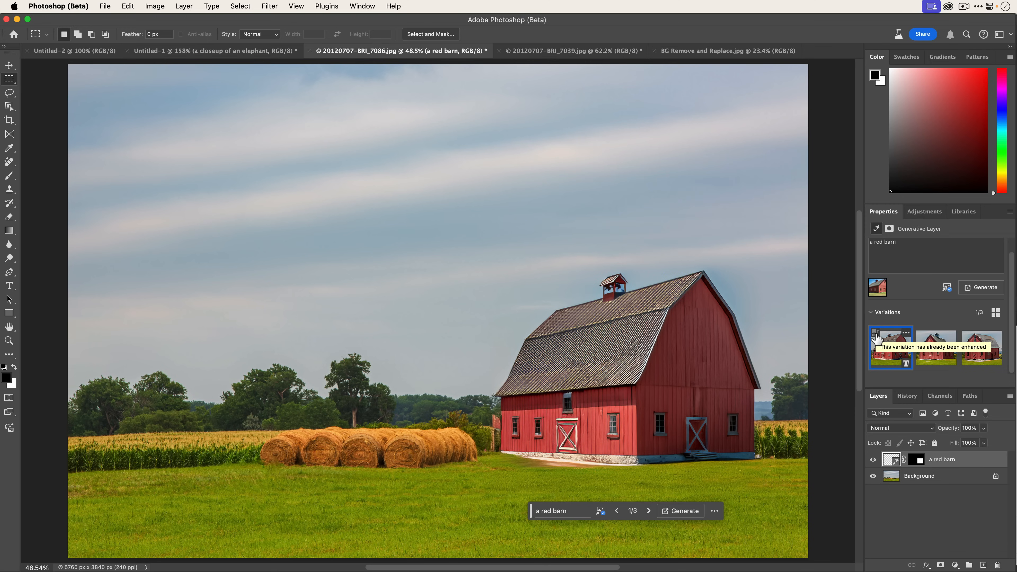
# Step: Examine the roof and walls of the first barn variation at 100% zoom, and return to the full image
pyautogui.click(711, 363)
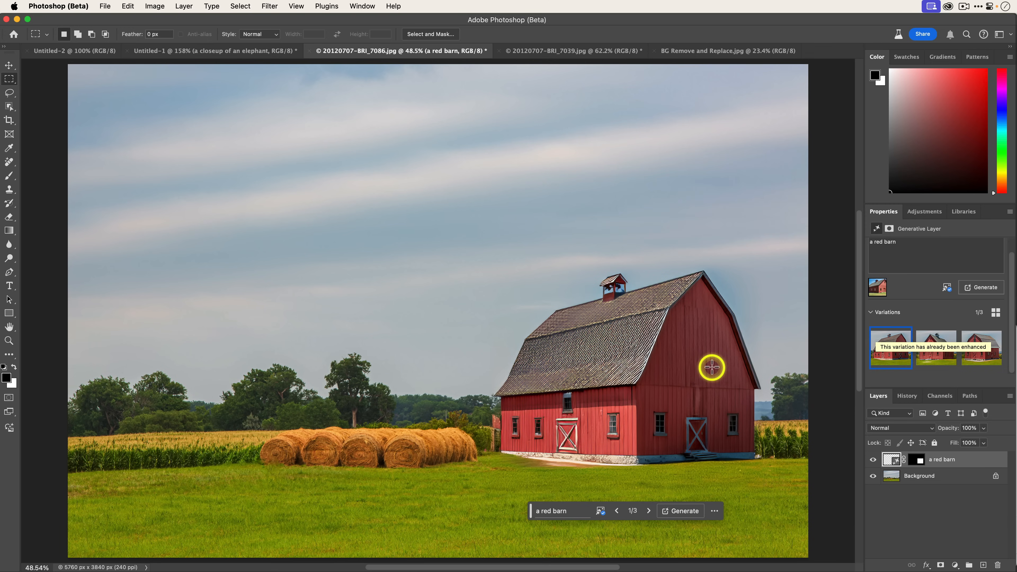
pyautogui.press('super+equal')
pyautogui.press('super+equal')
pyautogui.press('super+equal')
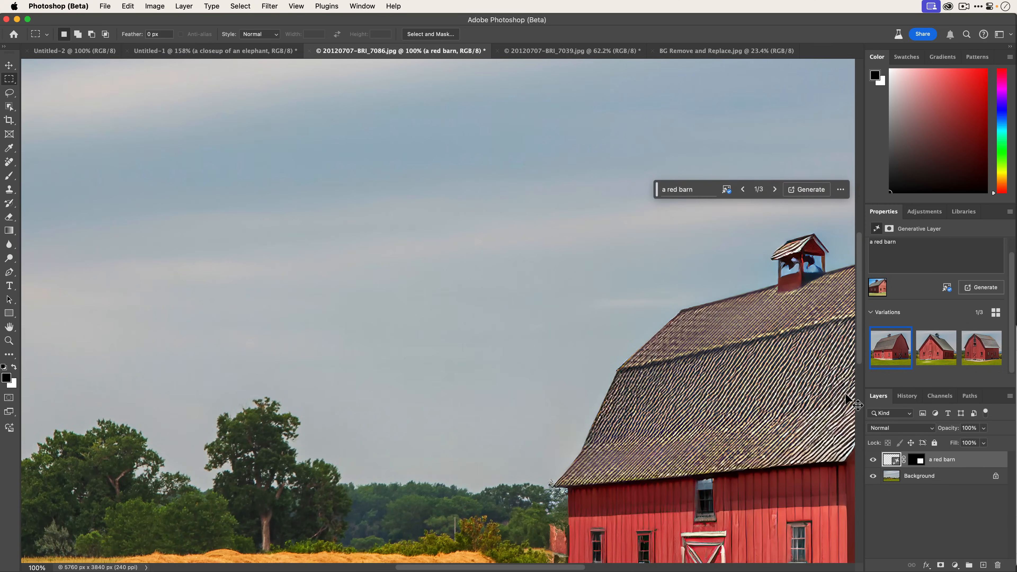
pyautogui.moveTo(573, 344); pyautogui.dragTo(419, 297)
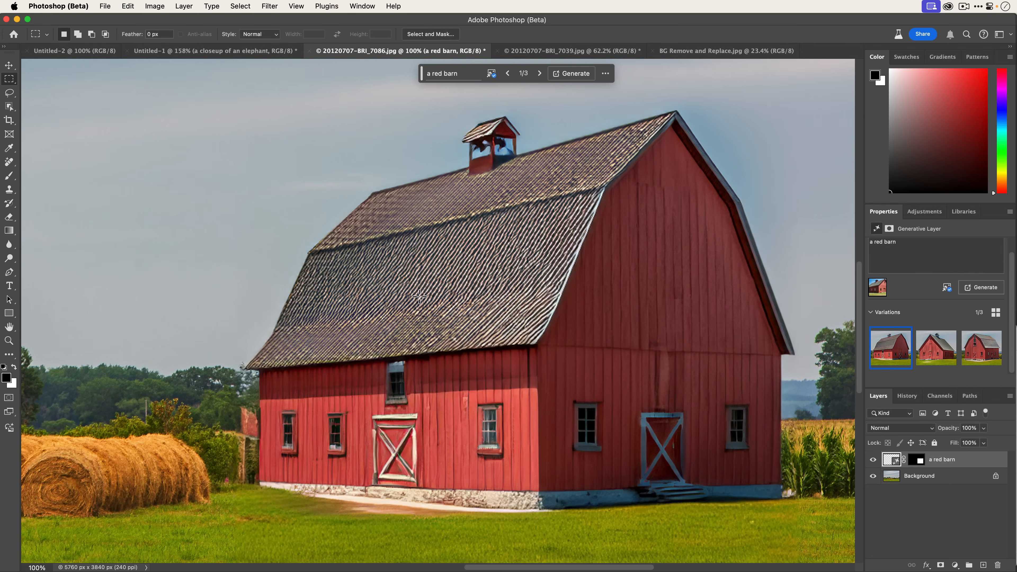
pyautogui.press('super+0')
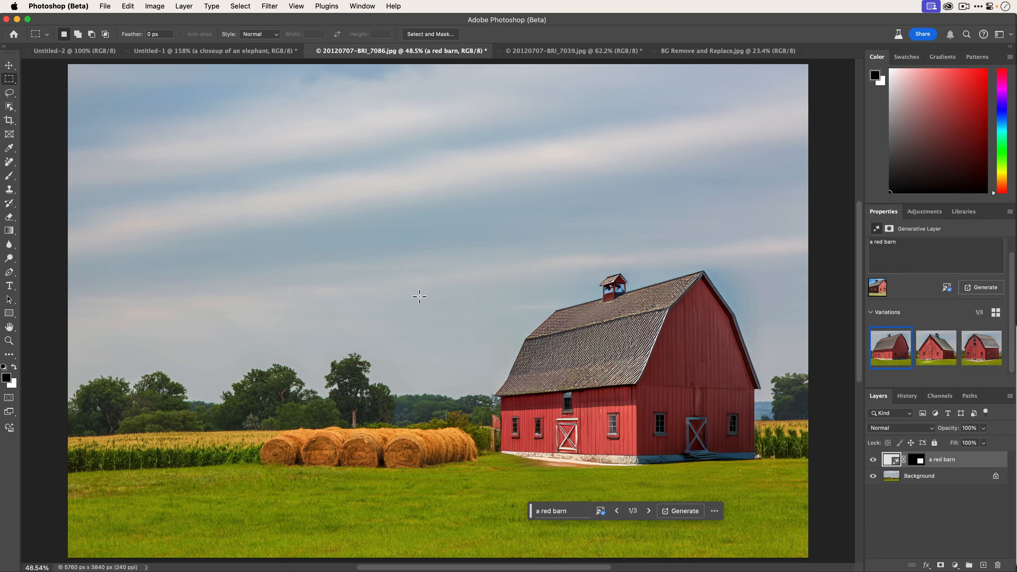
# Step: Compare the other barn variations with the first, and generate similar variations from the first one
pyautogui.click(932, 356)
pyautogui.click(978, 353)
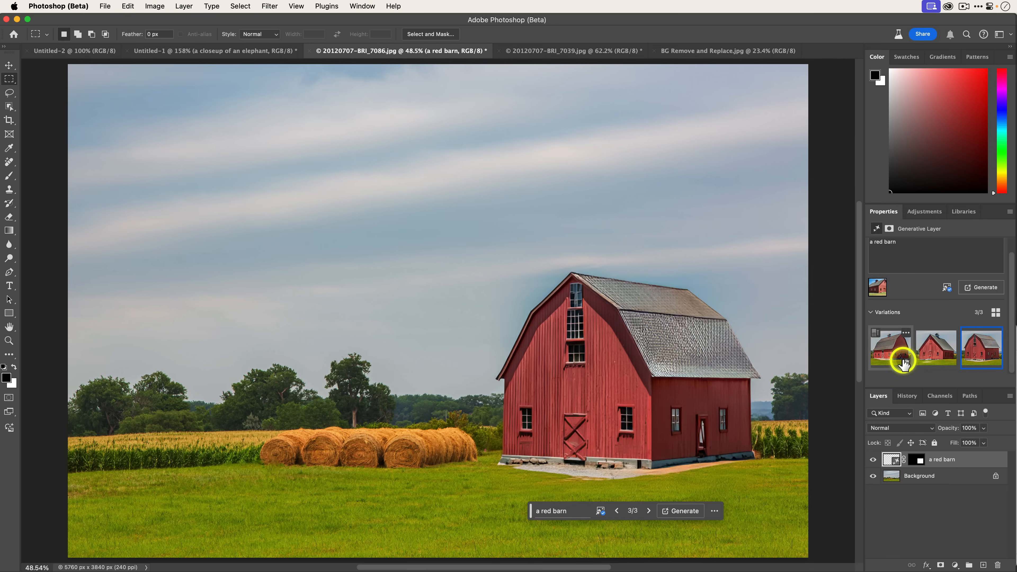
pyautogui.click(894, 350)
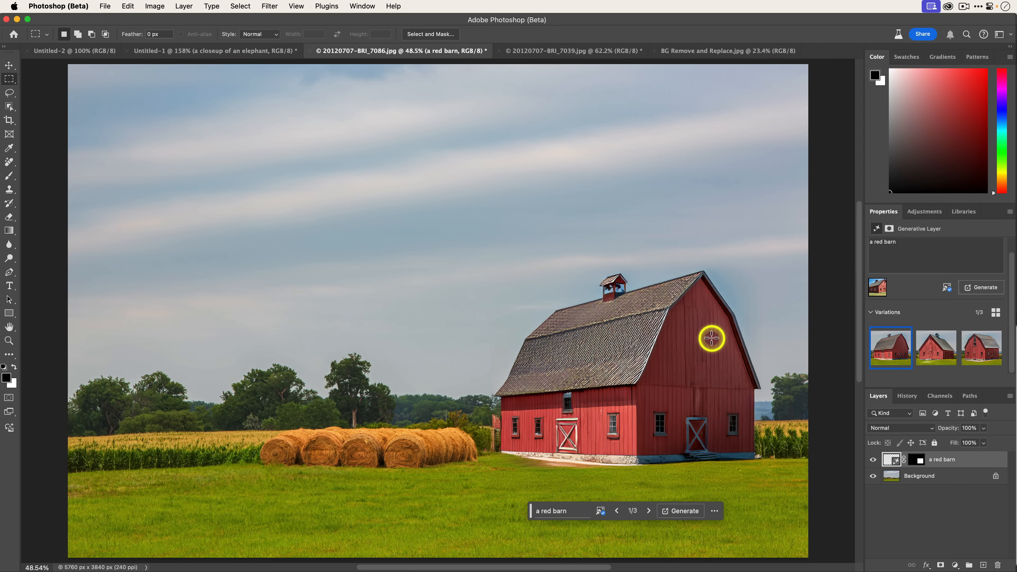
pyautogui.click(905, 334)
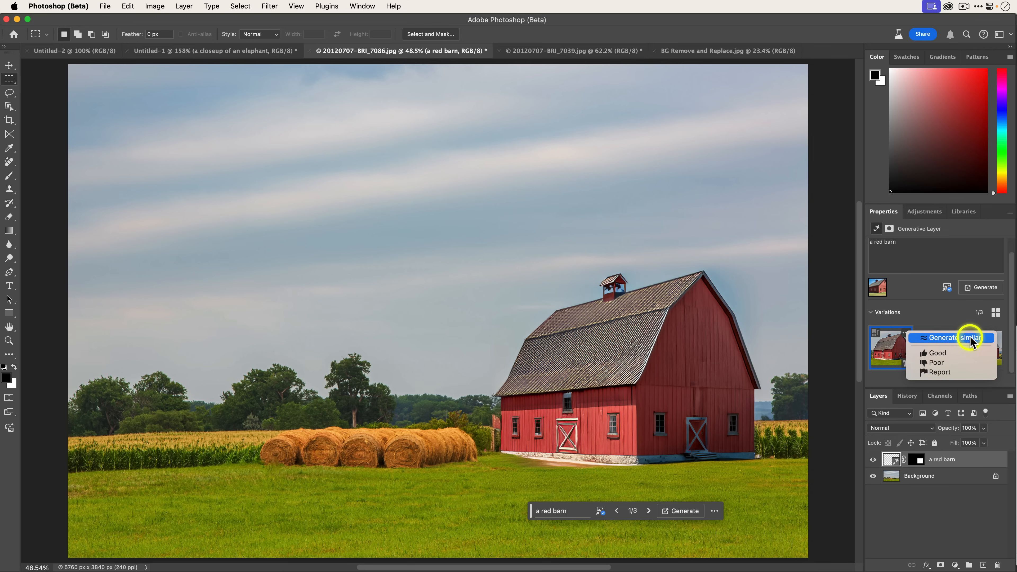
pyautogui.click(986, 343)
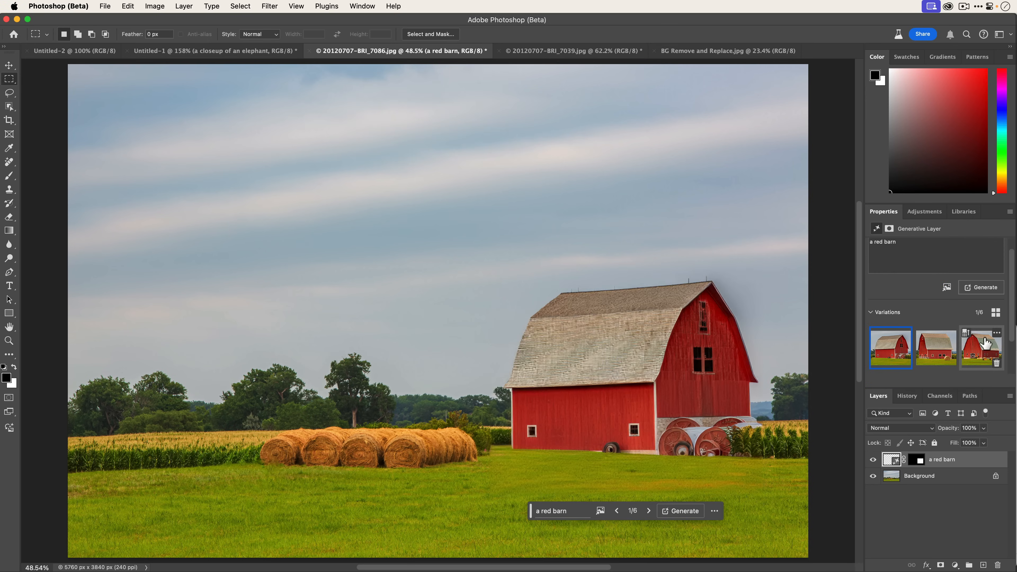
# Step: Preview the newly generated similar barns and enhance the detail of the second and third variations
pyautogui.click(936, 355)
pyautogui.click(978, 347)
pyautogui.click(943, 354)
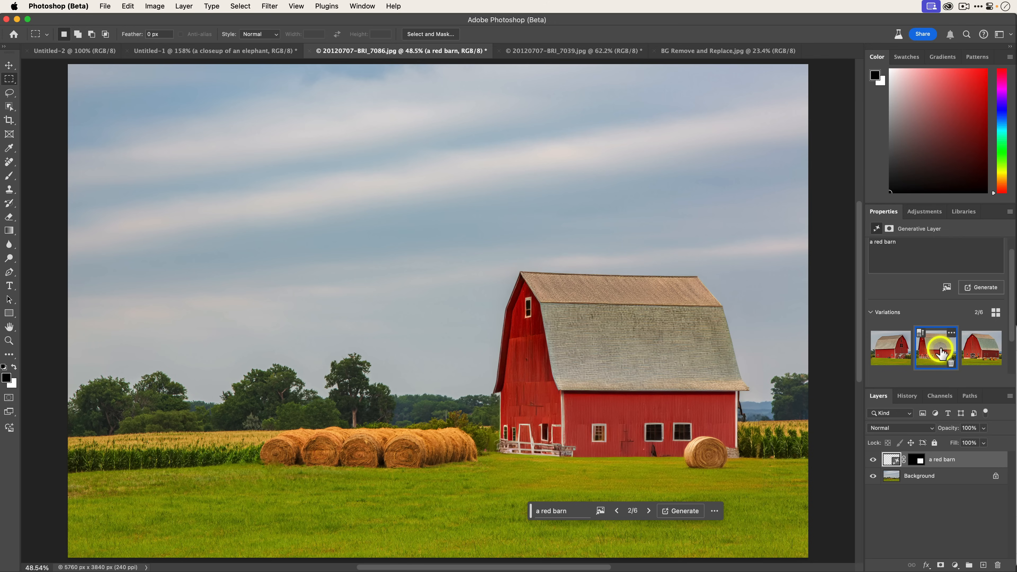
pyautogui.click(920, 334)
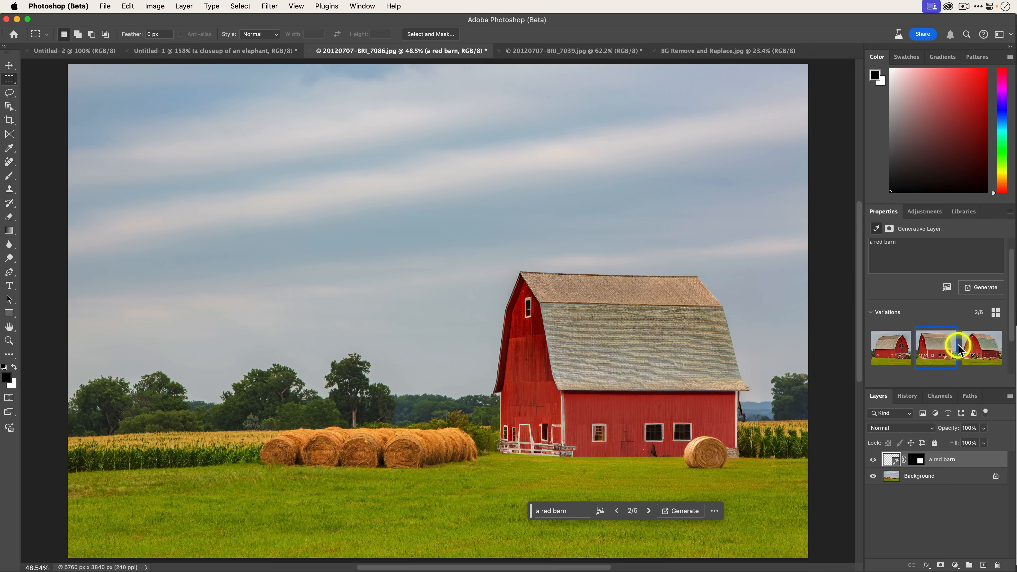
pyautogui.click(973, 343)
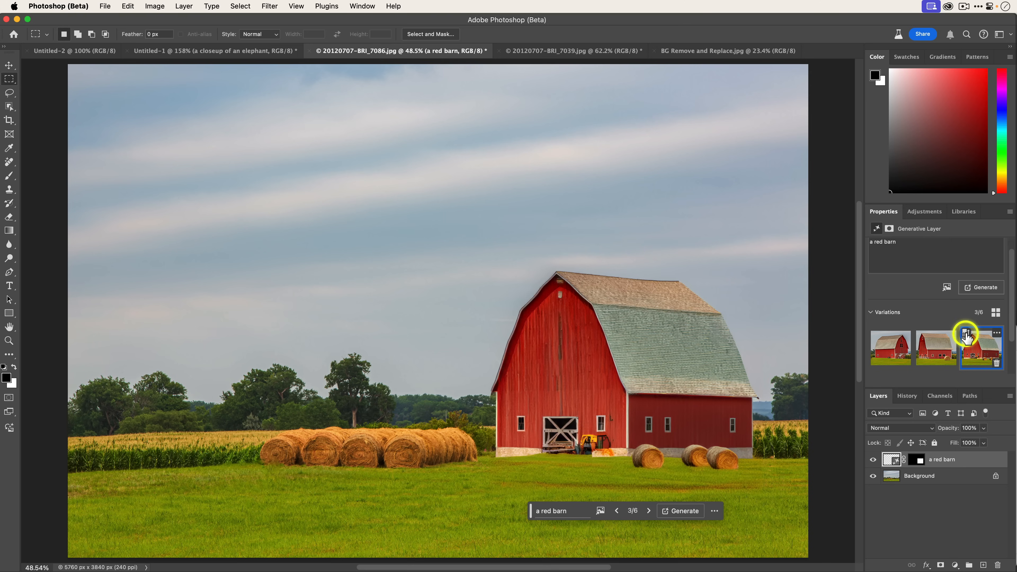
pyautogui.click(965, 333)
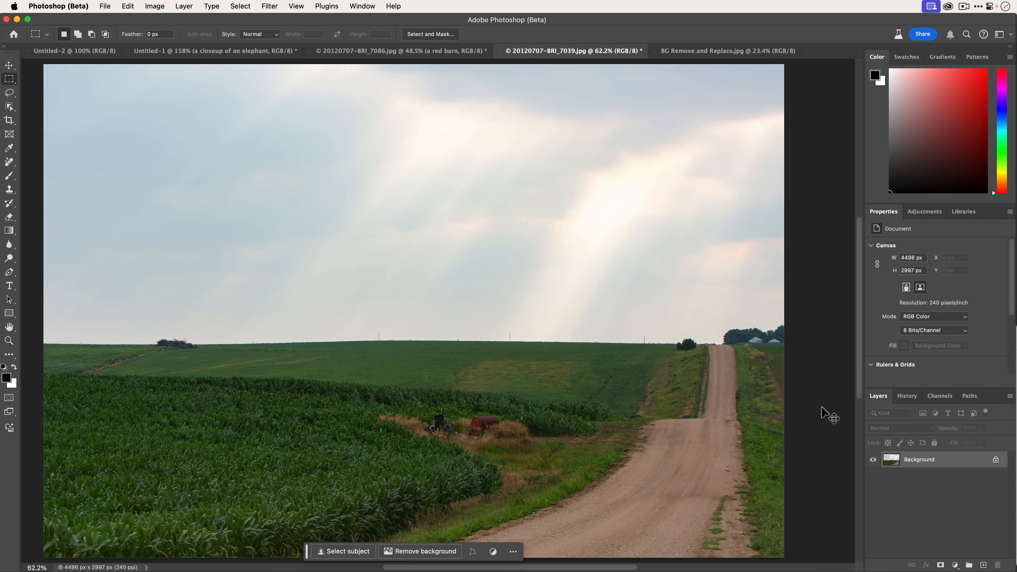
# Step: Widen the canvas of 20120707-BRI_7039.jpg to about 4765 px with the Crop tool, filling the new area with Generative Expand and no prompt
pyautogui.press('super+minus')
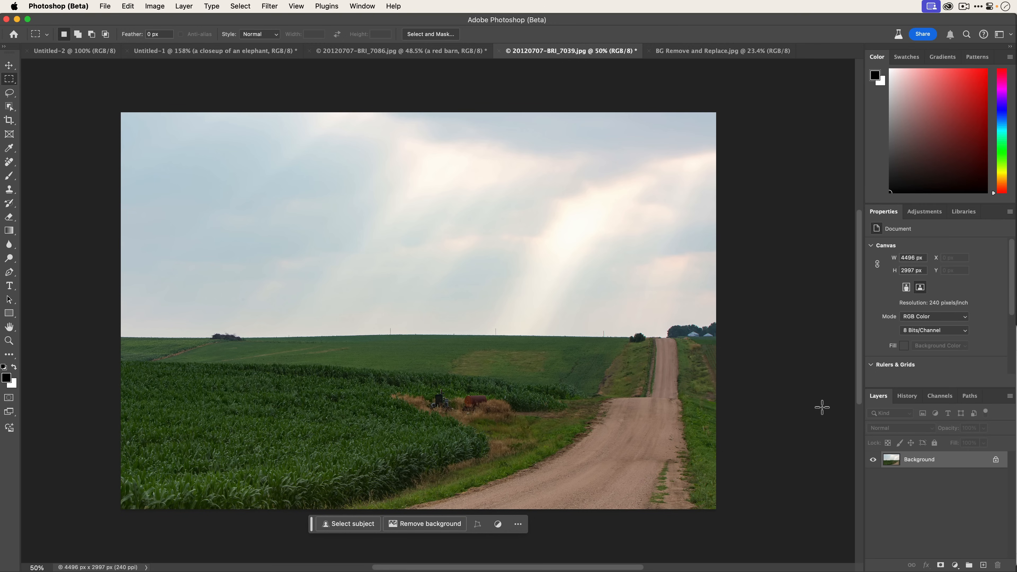
pyautogui.press('c')
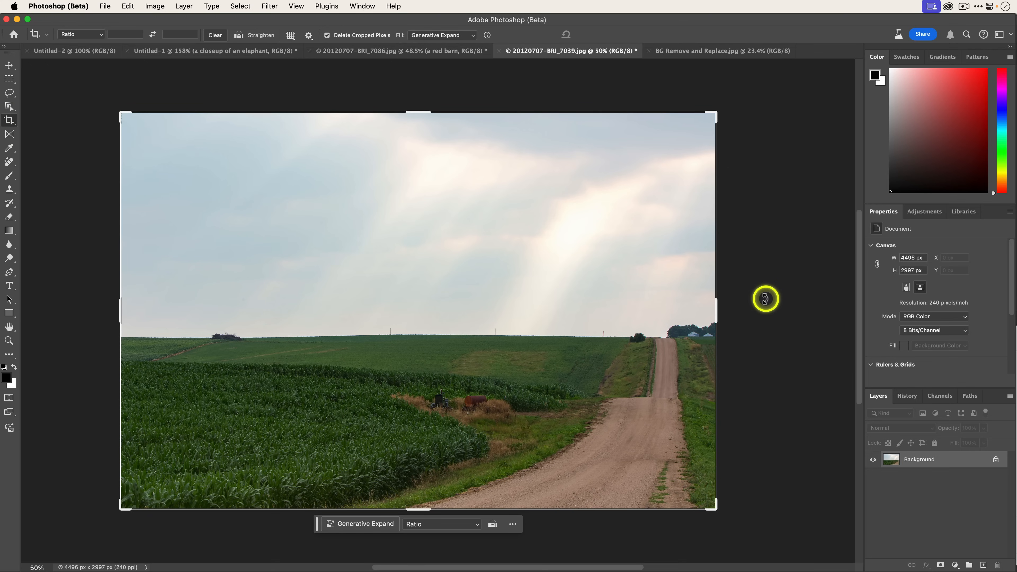
pyautogui.moveTo(718, 311); pyautogui.dragTo(733, 311)
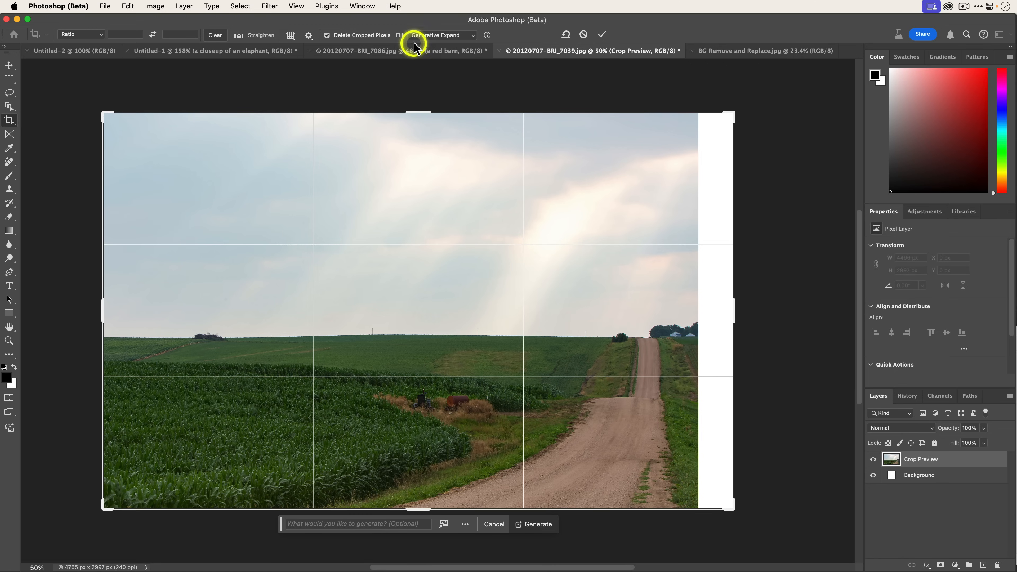
pyautogui.click(458, 36)
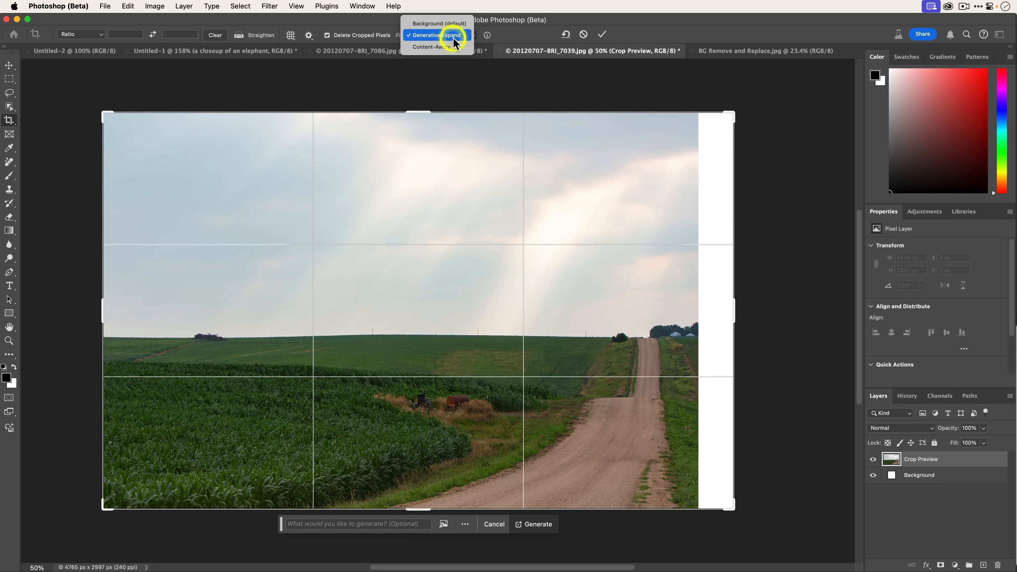
pyautogui.click(513, 36)
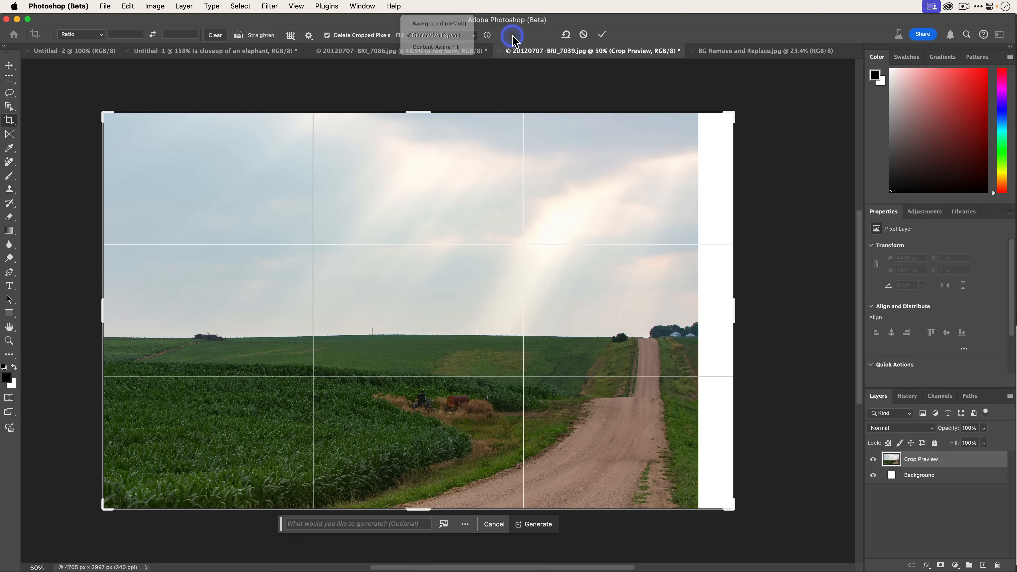
pyautogui.click(603, 35)
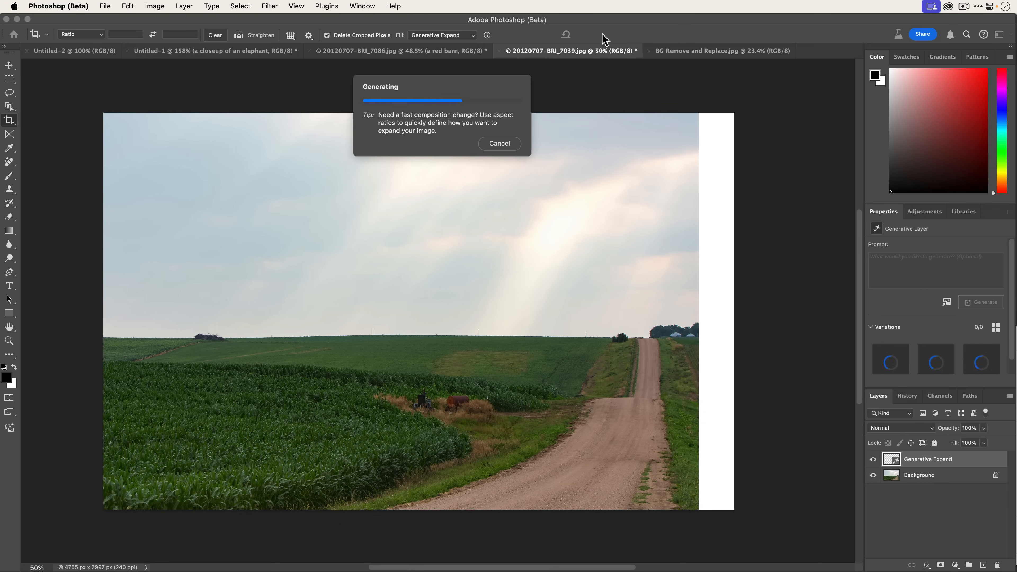
# Step: Compare the Generative Expand variations, select the third one and enhance its detail
pyautogui.click(935, 361)
pyautogui.click(977, 362)
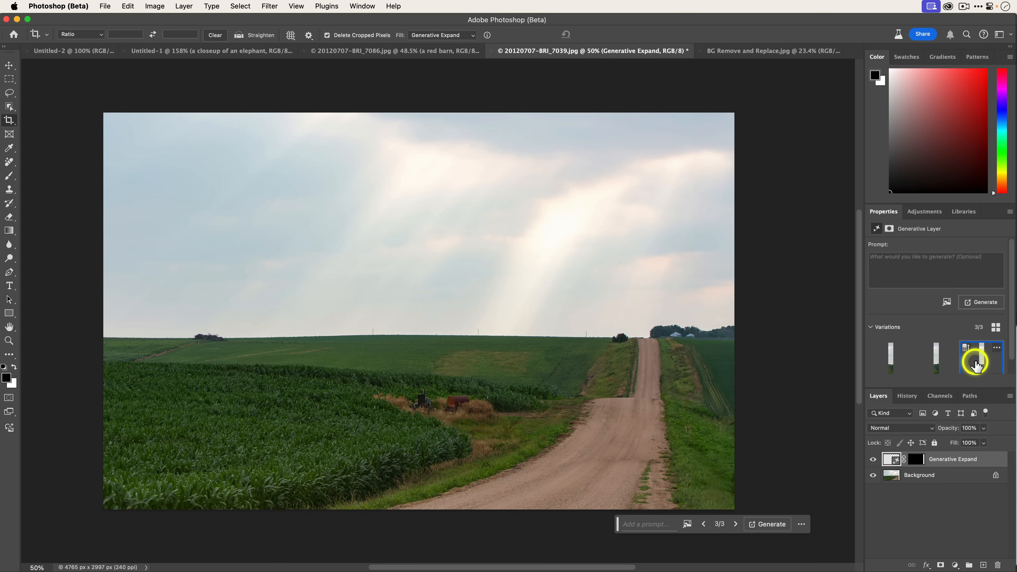
pyautogui.click(941, 363)
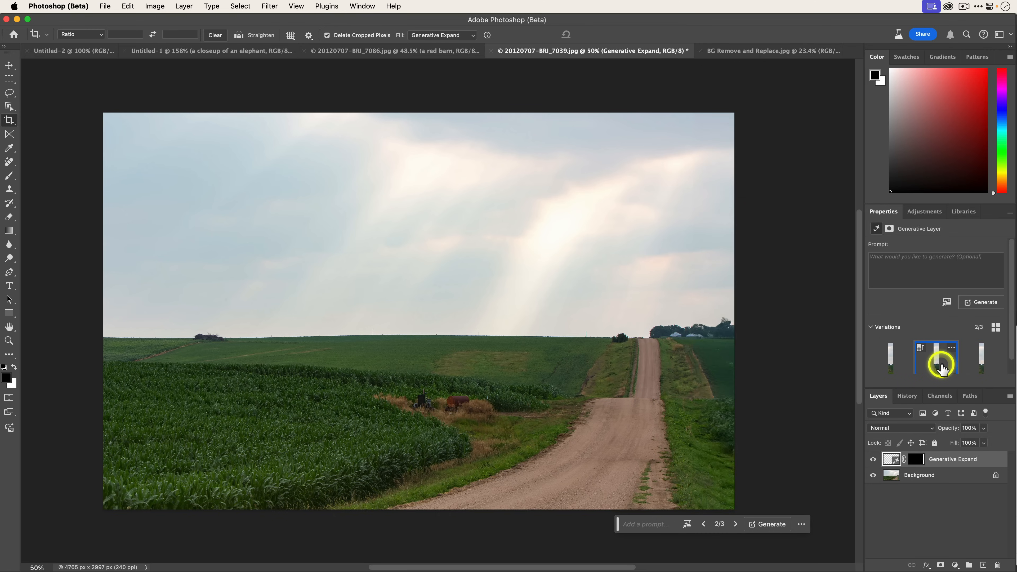
pyautogui.click(971, 366)
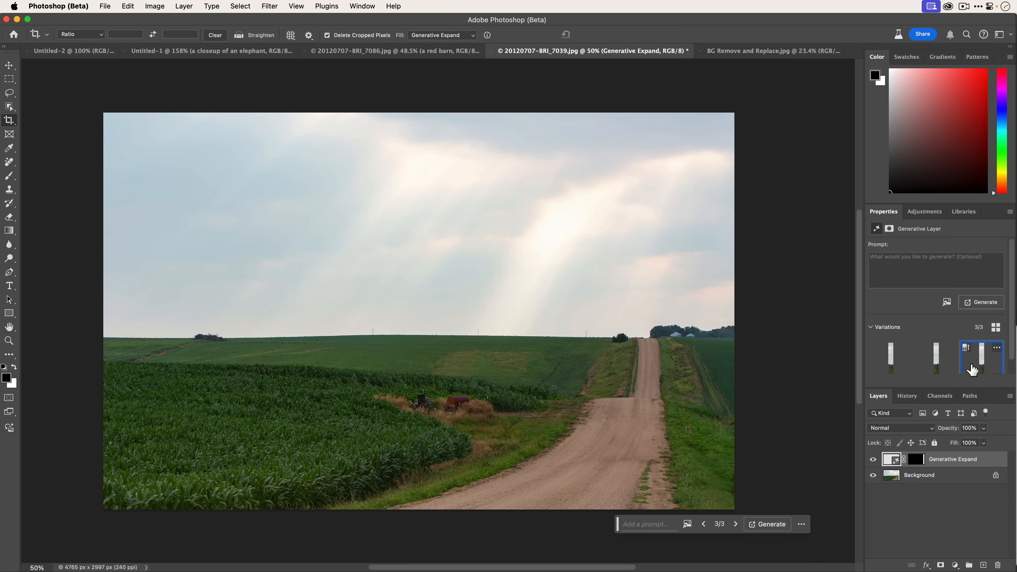
pyautogui.click(972, 370)
pyautogui.click(966, 349)
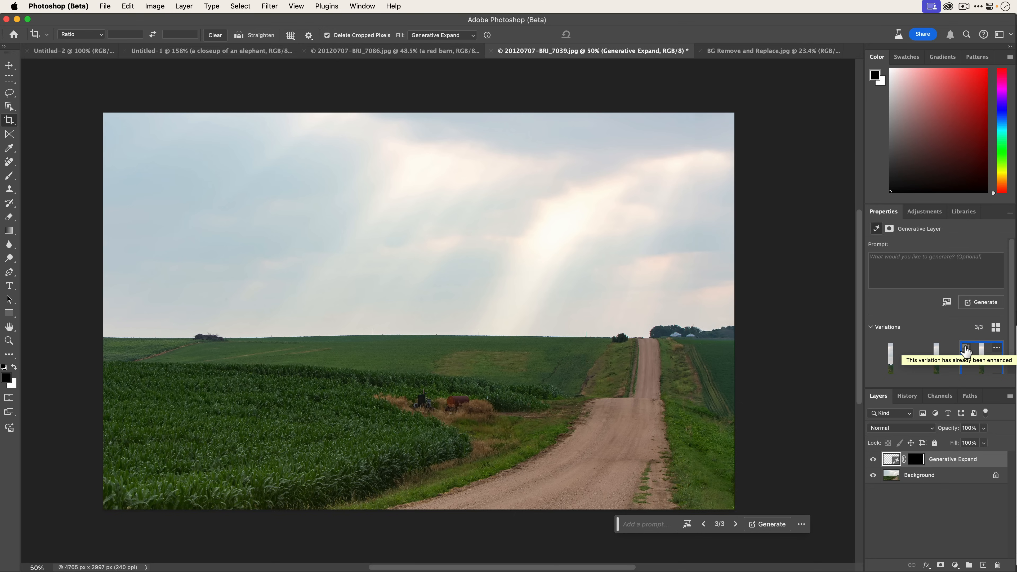
# Step: Examine the generated strip beside the dirt road at up to 200% zoom, and return to the full image
pyautogui.press('super+0')
pyautogui.press('super+plus')
pyautogui.press('super+plus')
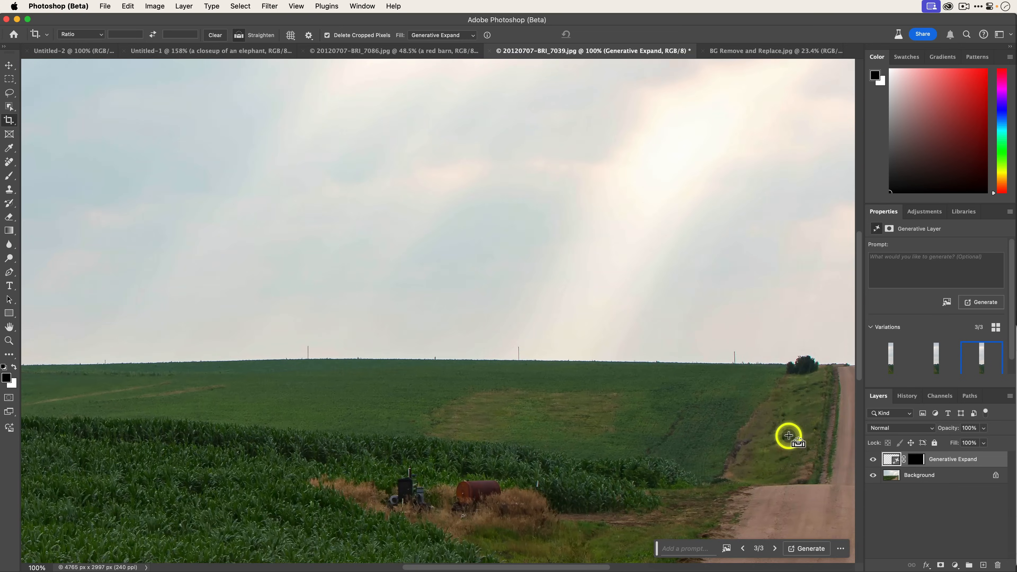
pyautogui.hscroll(10, 789, 436)
pyautogui.scroll(-4, 789, 436)
pyautogui.hscroll(15, 789, 436)
pyautogui.scroll(-4, 789, 436)
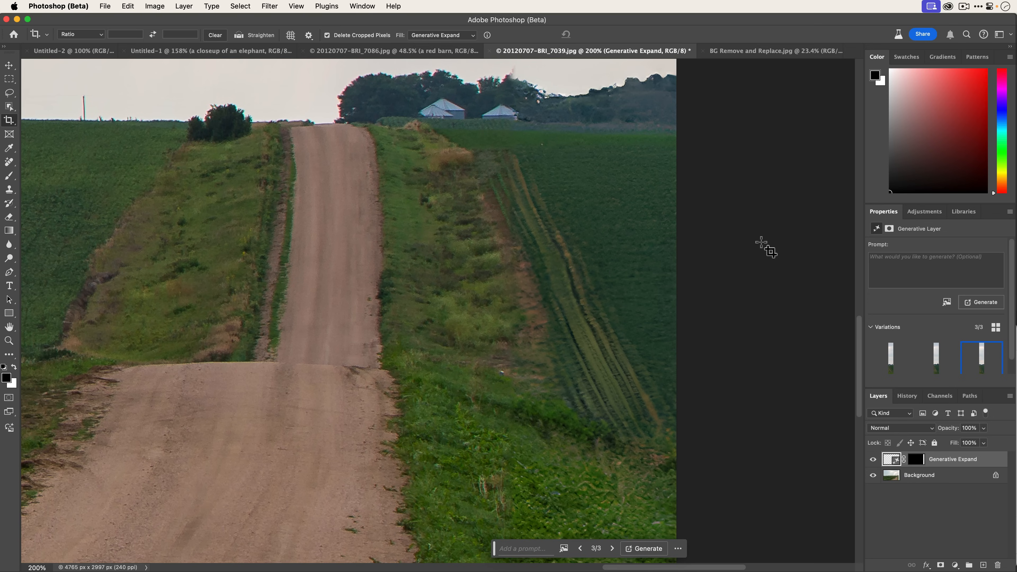
pyautogui.press('super+0')
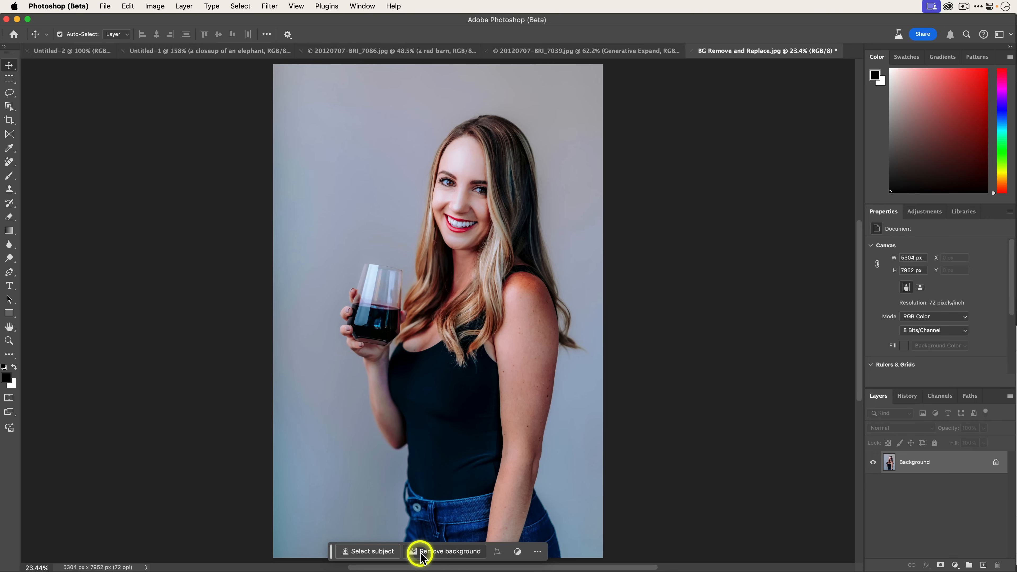
# Step: Remove the background behind the woman with the wine glass and generate a replacement background from the prompt "a wine bar"
pyautogui.click(442, 553)
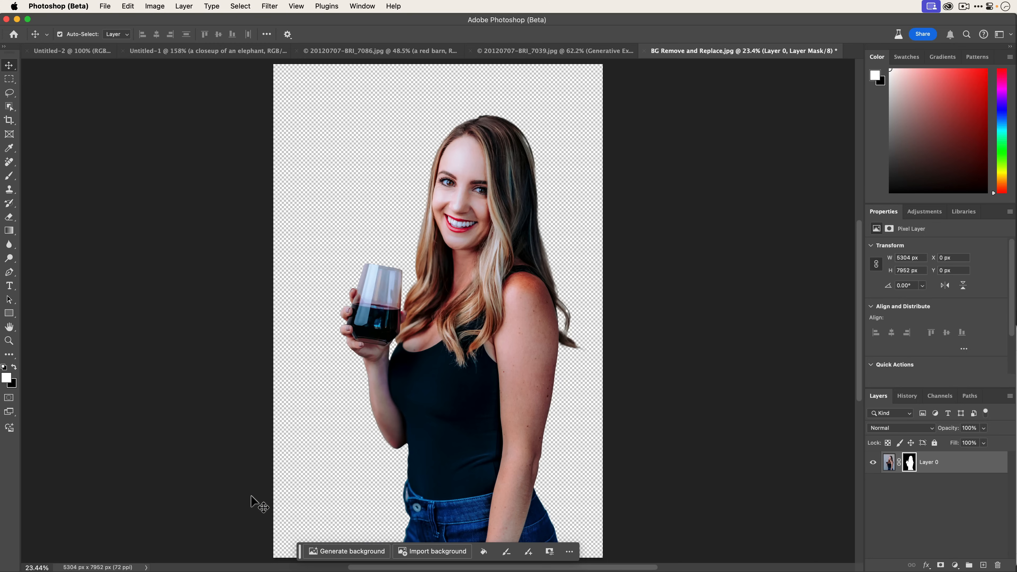
pyautogui.click(334, 551)
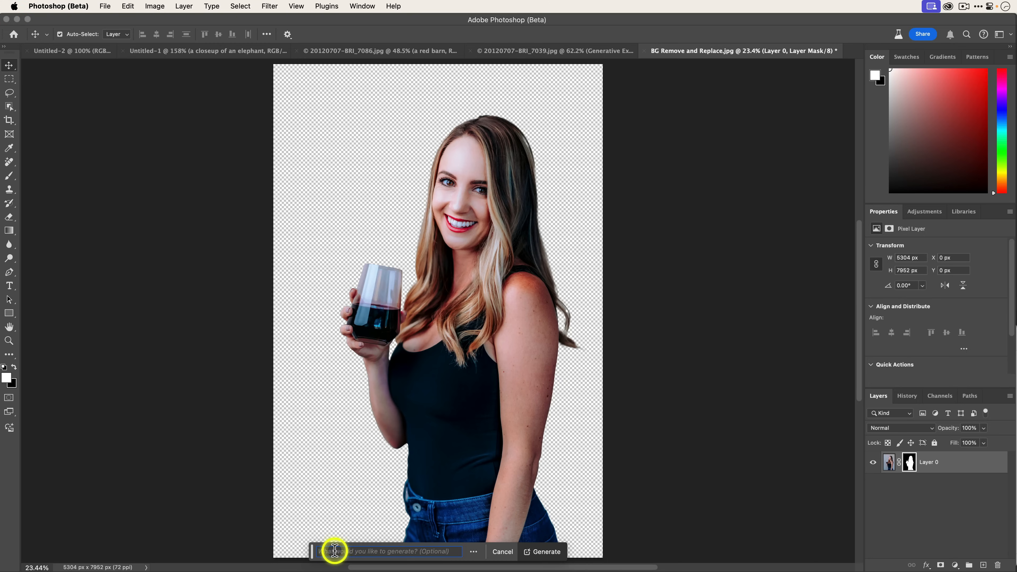
pyautogui.write('a wine bar')
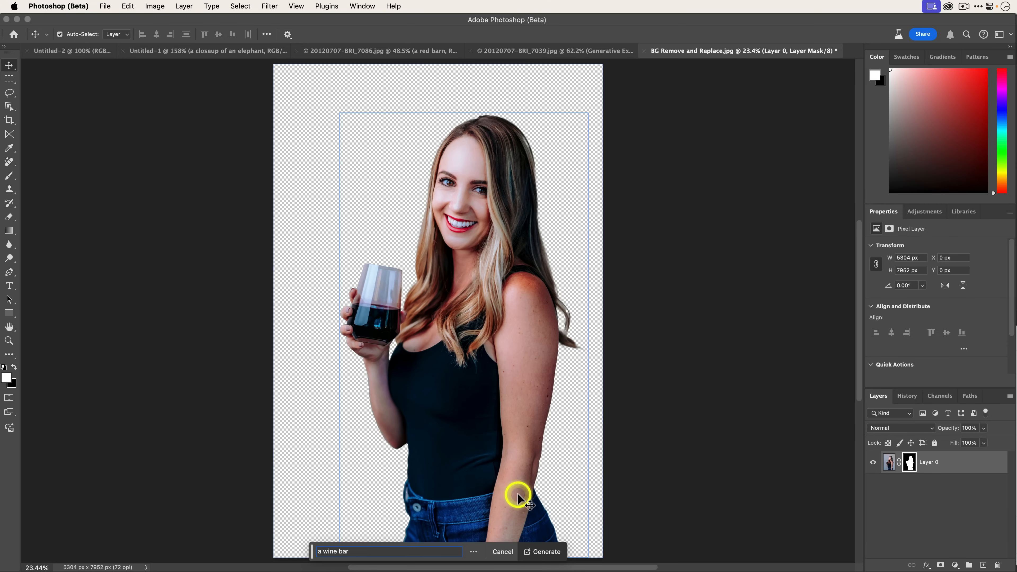
pyautogui.click(544, 554)
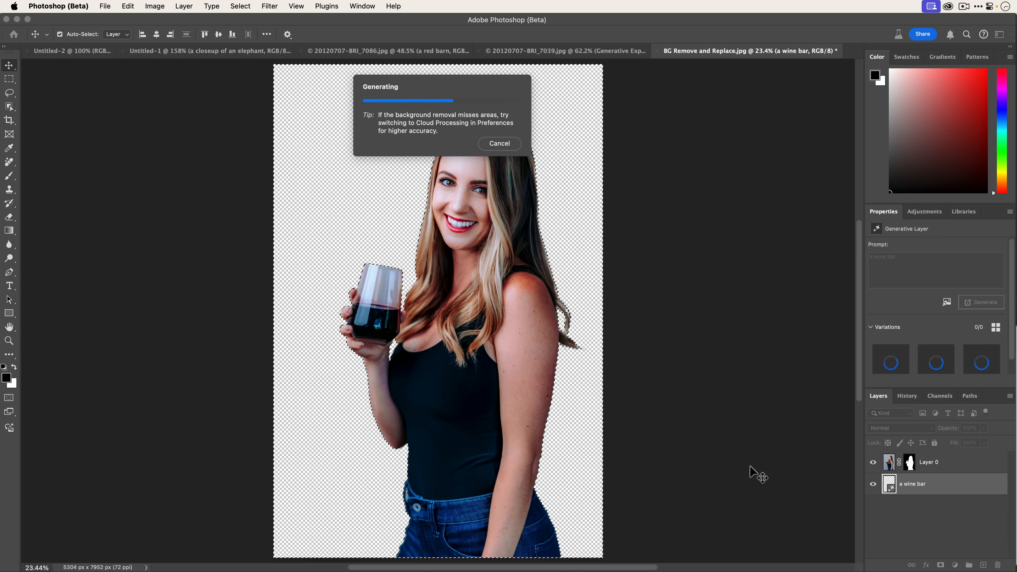
# Step: Preview the second and third wine bar variations, keep the third one selected and enhance its detail
pyautogui.click(929, 359)
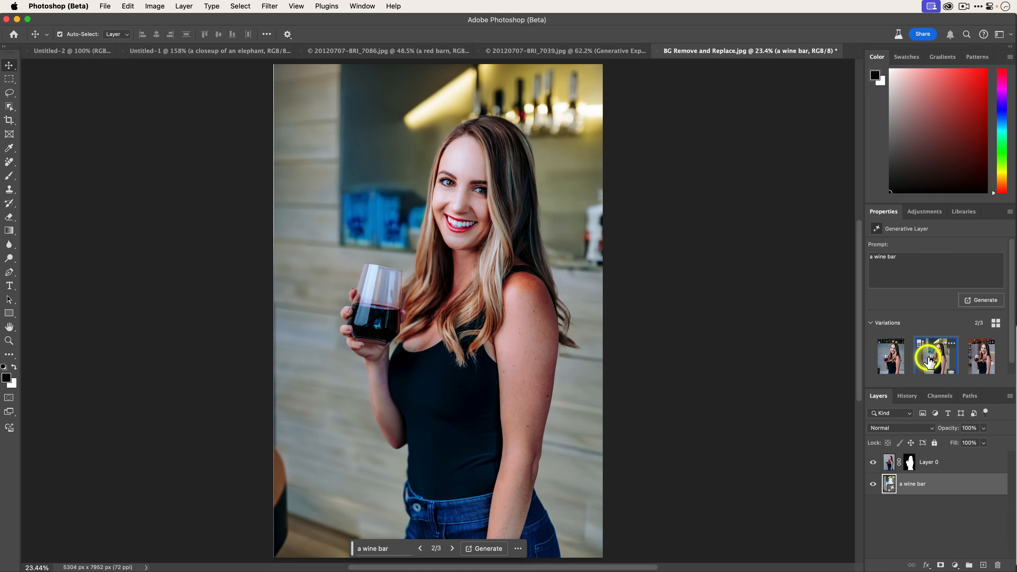
pyautogui.click(971, 362)
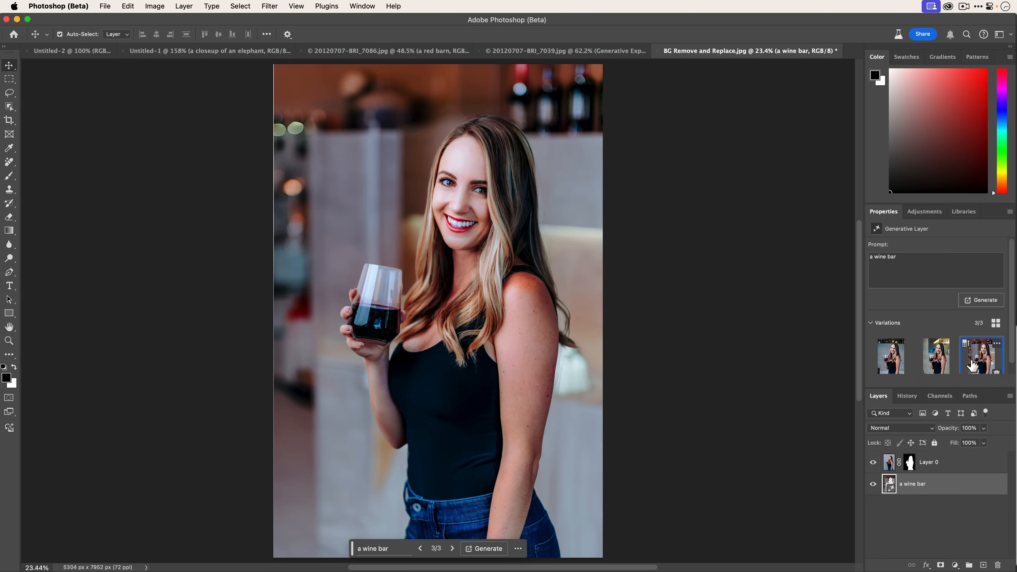
pyautogui.click(966, 345)
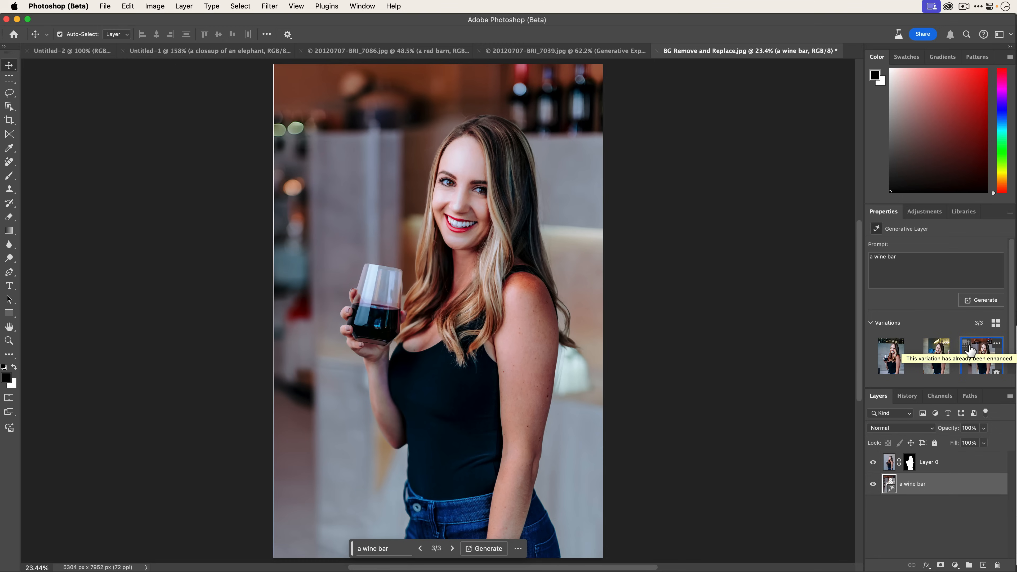
# Step: Generate similar backgrounds from the third wine bar variation, preview the new second and third results, and enhance the third one's detail
pyautogui.click(997, 344)
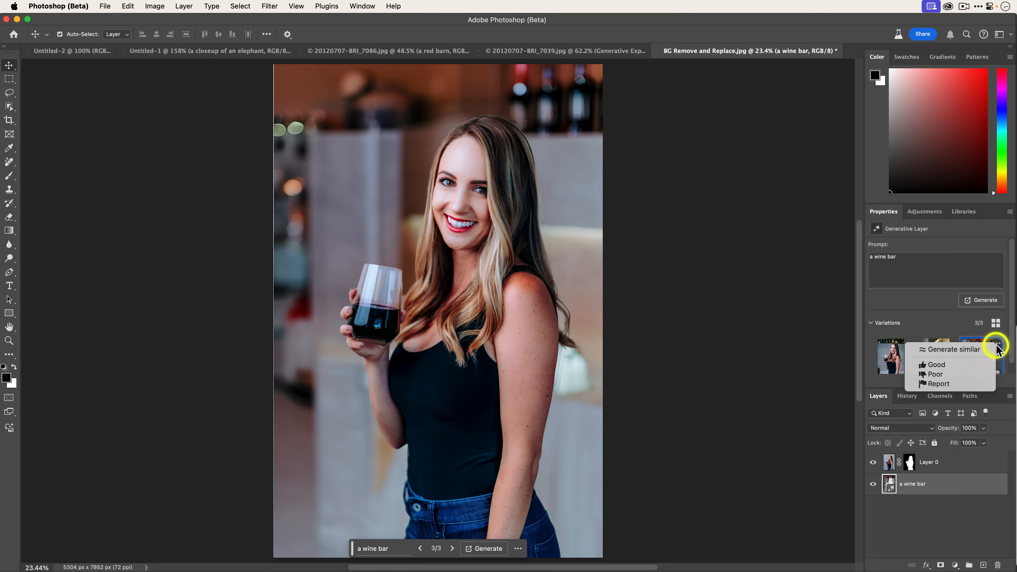
pyautogui.click(950, 350)
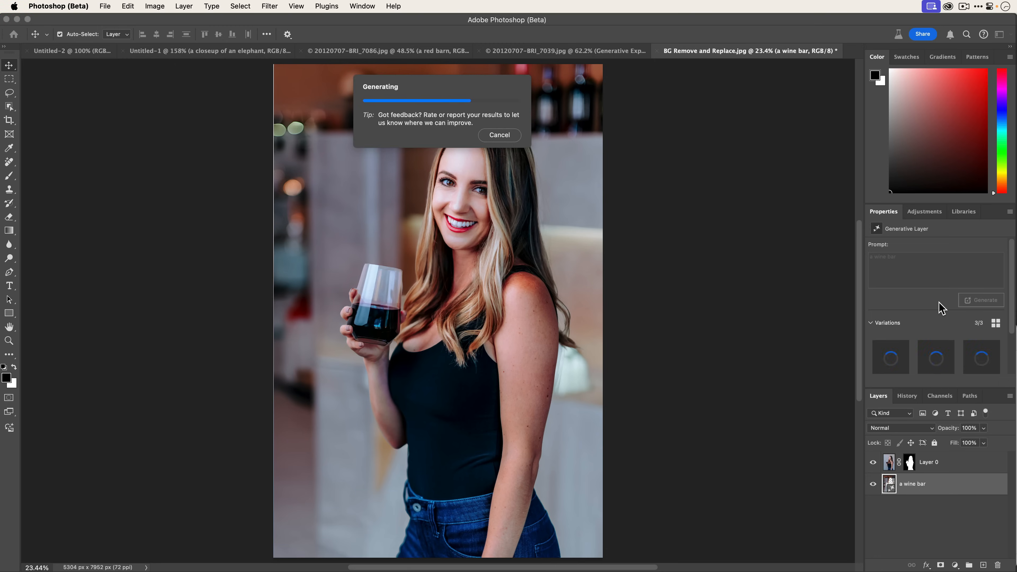
pyautogui.click(936, 358)
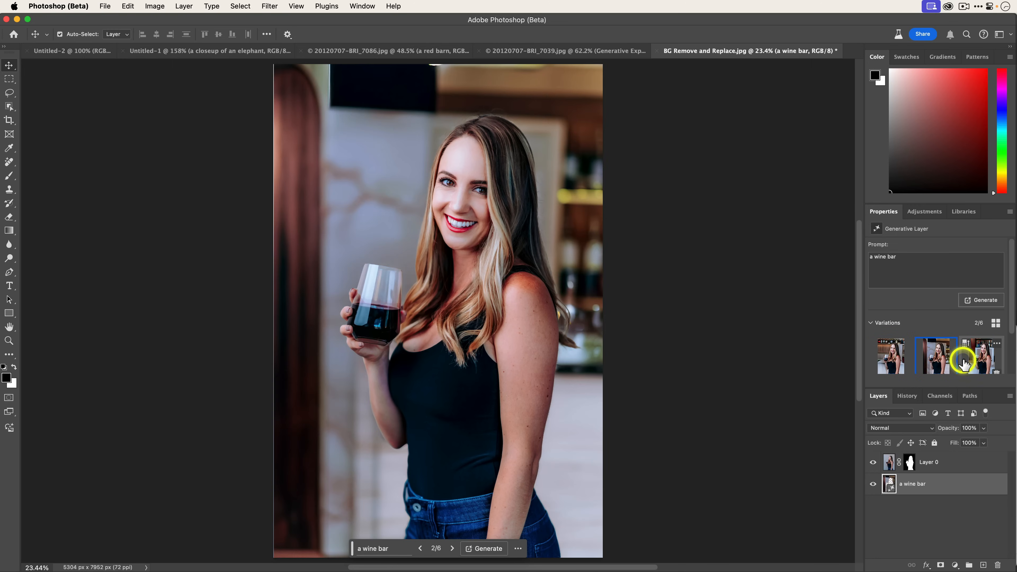
pyautogui.click(979, 364)
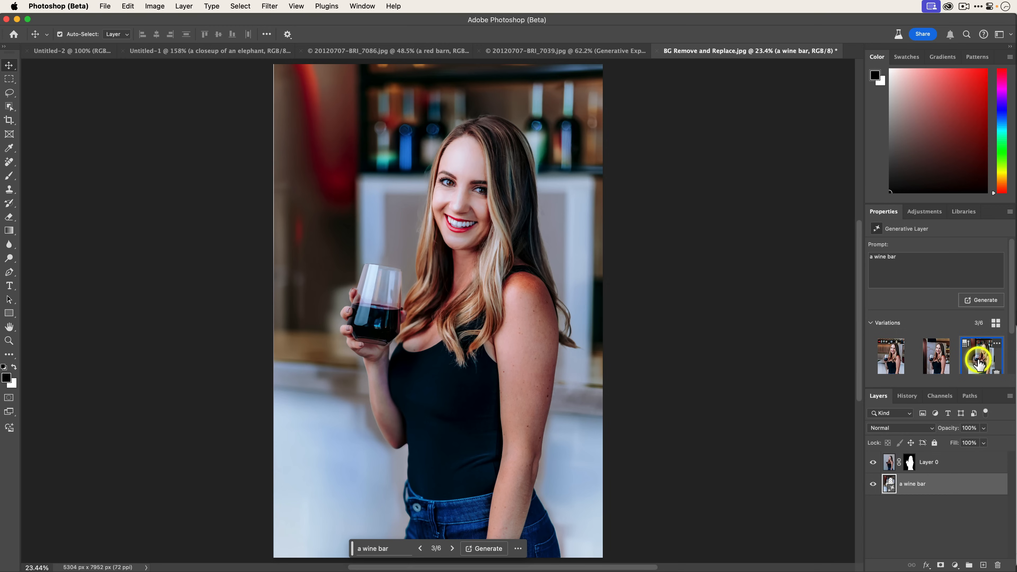
pyautogui.click(967, 345)
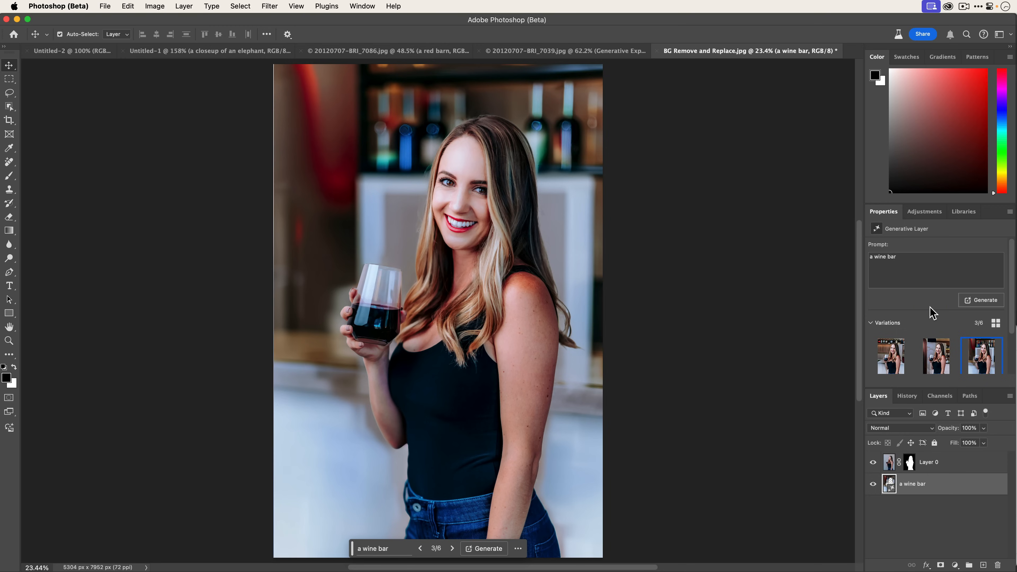